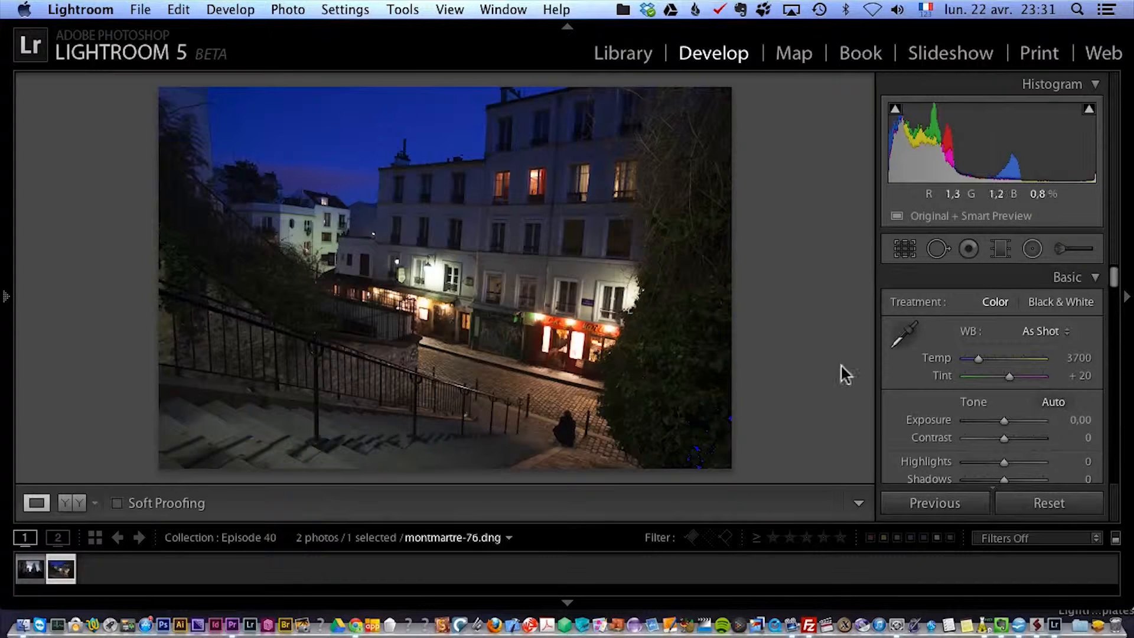
# Paint over the seated figure at the foot of the stairs with the Heal spot removal brush at size 40.
pyautogui.scroll(-1, 1112, 283)
pyautogui.scroll(1, 1110, 278)
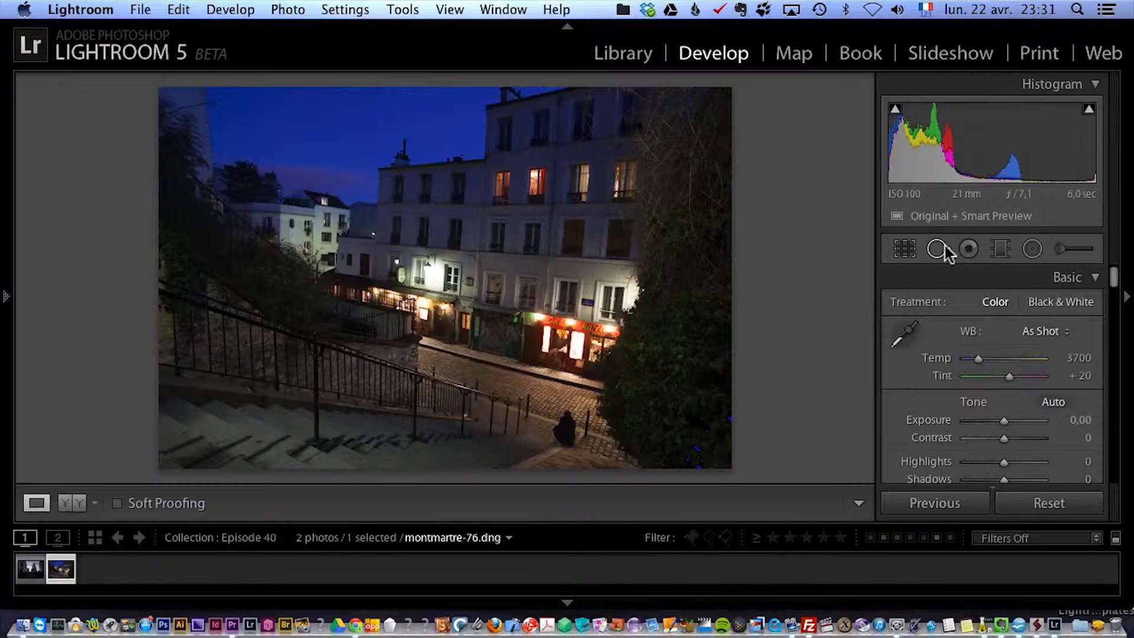
pyautogui.click(565, 434)
pyautogui.moveTo(572, 405); pyautogui.dragTo(572, 172)
pyautogui.moveTo(512, 255); pyautogui.dragTo(651, 243)
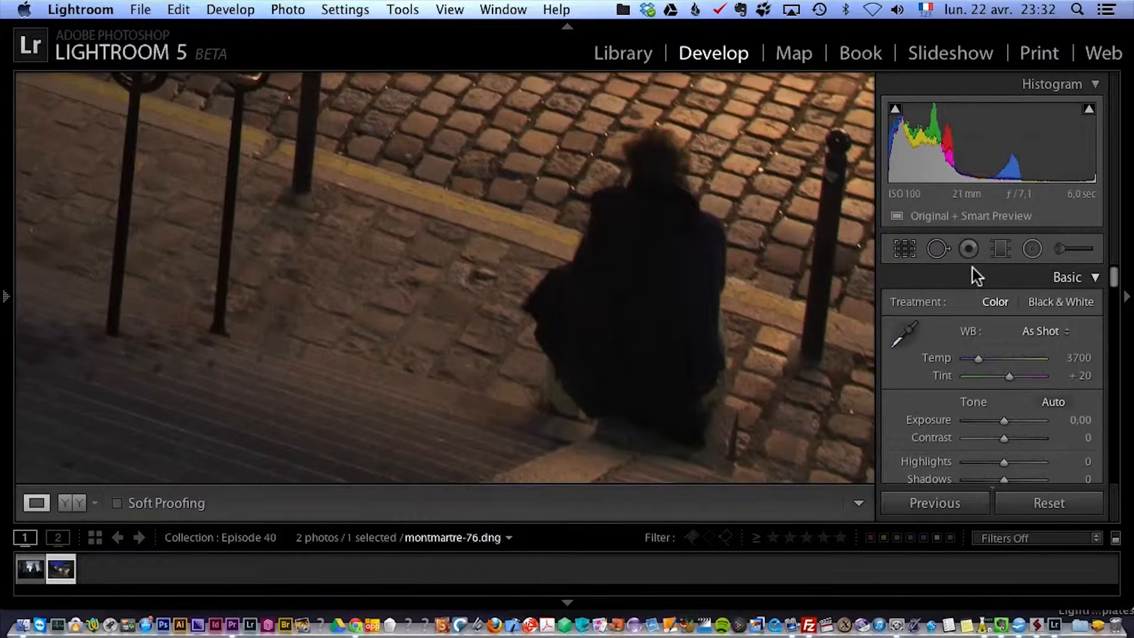
pyautogui.click(938, 248)
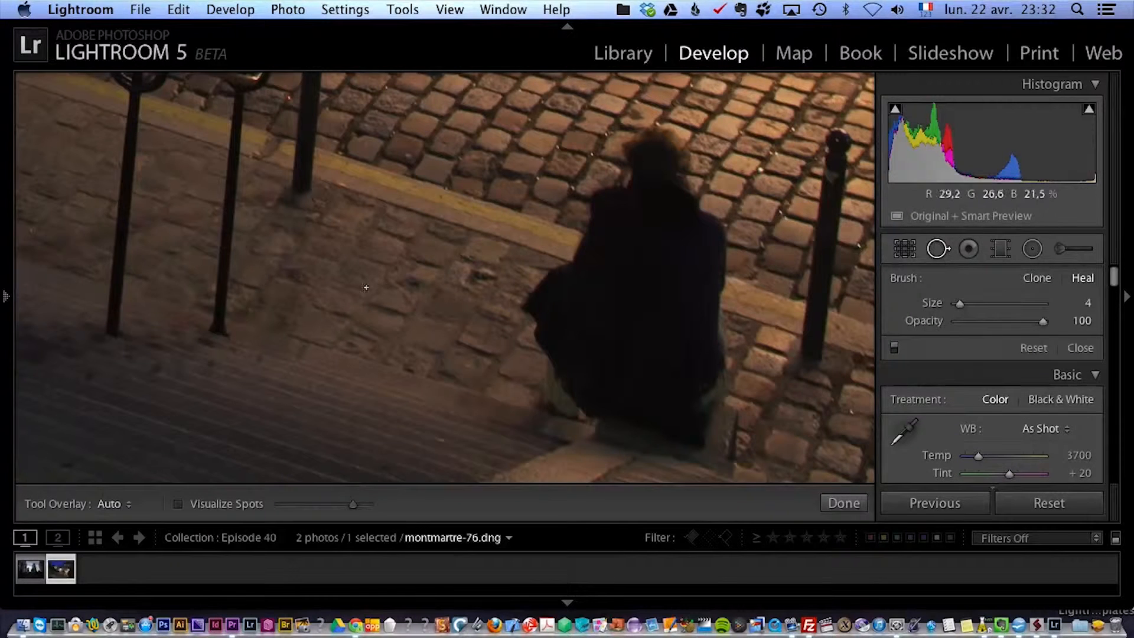
pyautogui.scroll(10, 666, 239)
pyautogui.scroll(4, 670, 239)
pyautogui.scroll(3, 671, 254)
pyautogui.moveTo(638, 159)
pyautogui.mouseDown()
pyautogui.moveTo(664, 149)
pyautogui.moveTo(704, 265)
pyautogui.moveTo(694, 423)
pyautogui.moveTo(683, 444)
pyautogui.moveTo(664, 443)
pyautogui.moveTo(710, 445)
pyautogui.moveTo(712, 414)
pyautogui.moveTo(664, 438)
pyautogui.moveTo(625, 428)
pyautogui.moveTo(587, 383)
pyautogui.moveTo(555, 392)
pyautogui.moveTo(567, 361)
pyautogui.moveTo(533, 319)
pyautogui.moveTo(532, 303)
pyautogui.moveTo(584, 264)
pyautogui.moveTo(603, 208)
pyautogui.moveTo(632, 186)
pyautogui.moveTo(561, 337)
pyautogui.moveTo(665, 401)
pyautogui.moveTo(665, 191)
pyautogui.moveTo(592, 374)
pyautogui.mouseUp()
pyautogui.moveTo(648, 346); pyautogui.dragTo(648, 339)
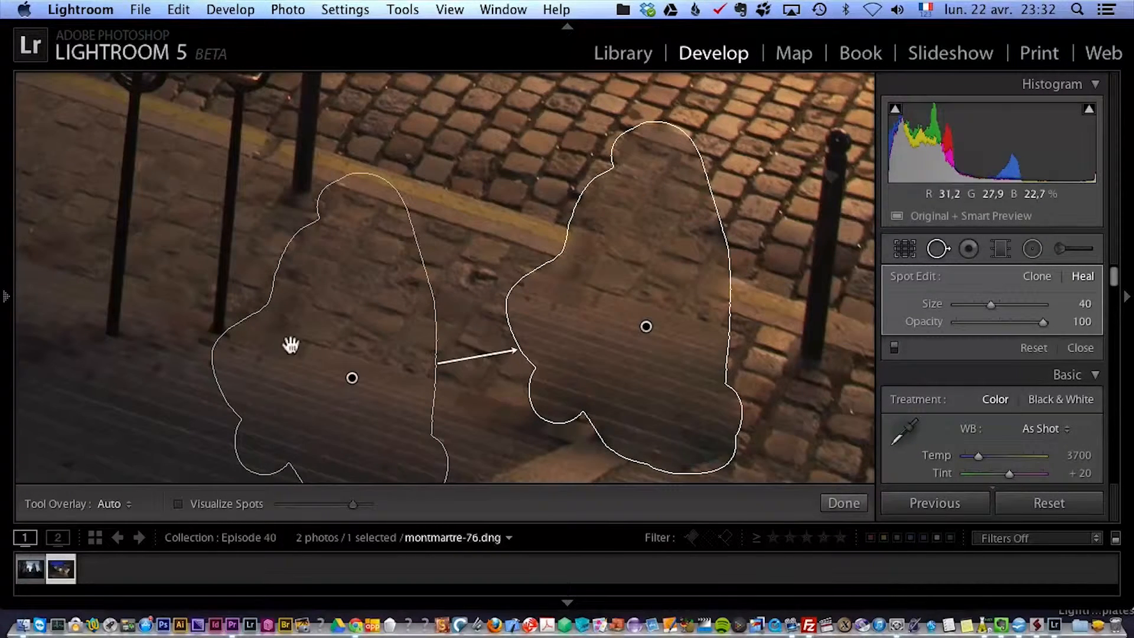
# Reposition the healing source so the yellow kerb line and cobblestones align across the retouched area, and close spot removal.
pyautogui.moveTo(304, 331)
pyautogui.mouseDown()
pyautogui.moveTo(319, 319)
pyautogui.moveTo(362, 195)
pyautogui.moveTo(360, 211)
pyautogui.mouseUp()
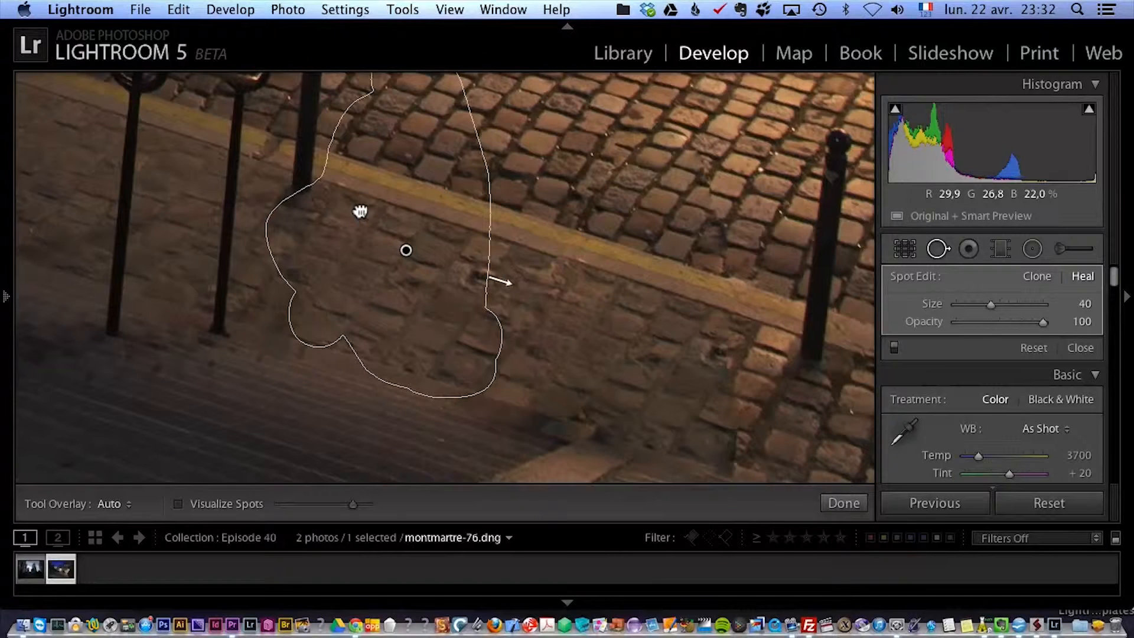
pyautogui.moveTo(360, 212); pyautogui.dragTo(359, 211)
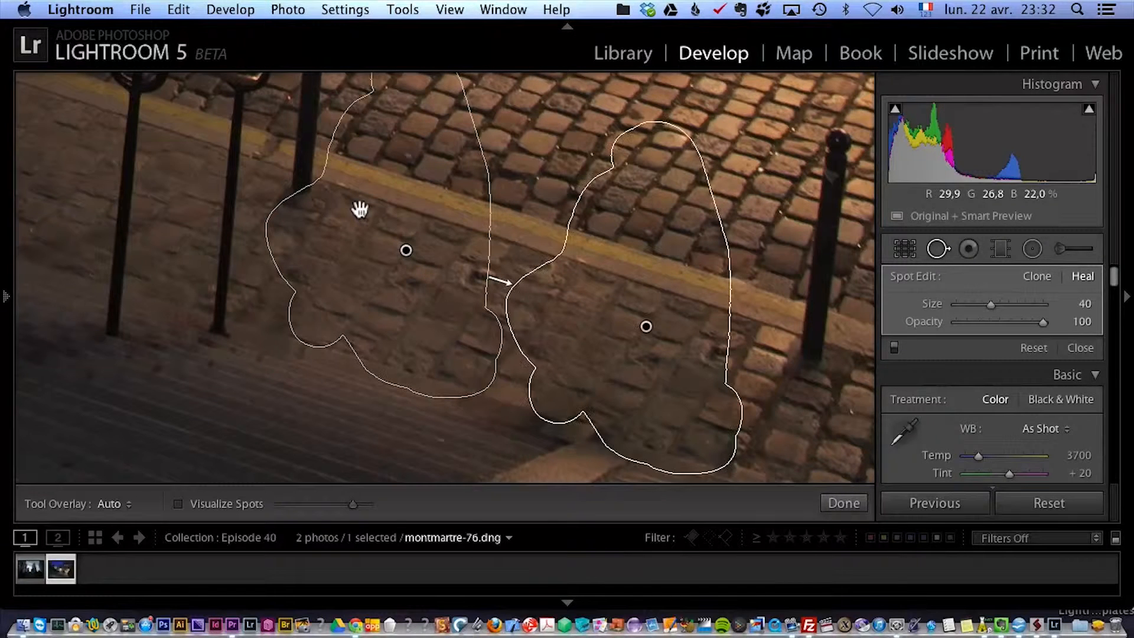
pyautogui.click(1088, 350)
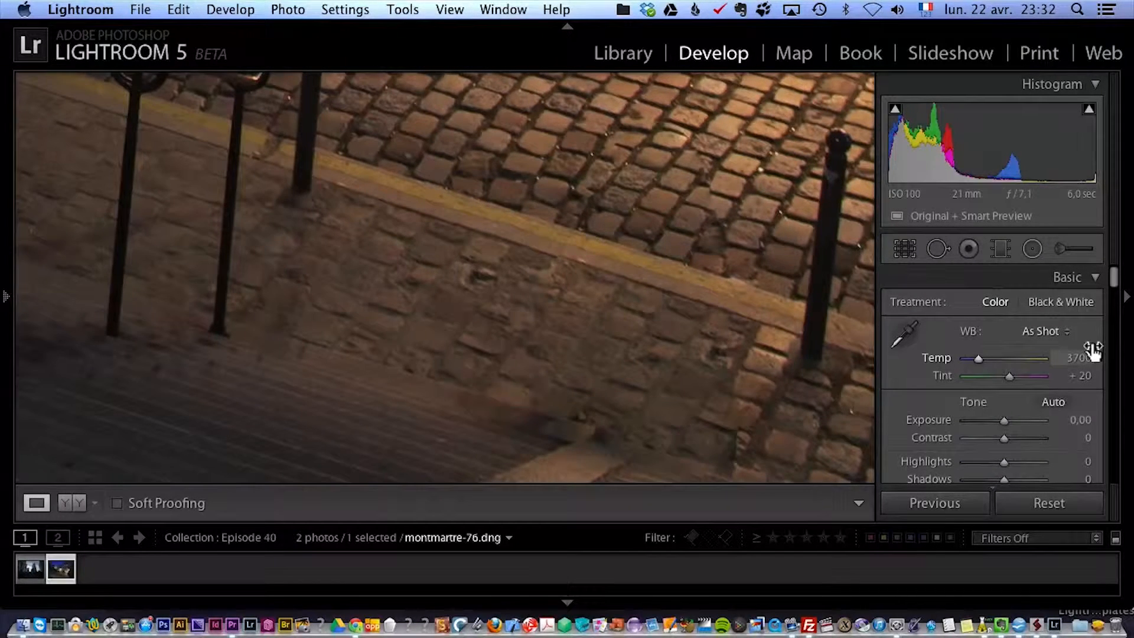
pyautogui.click(788, 450)
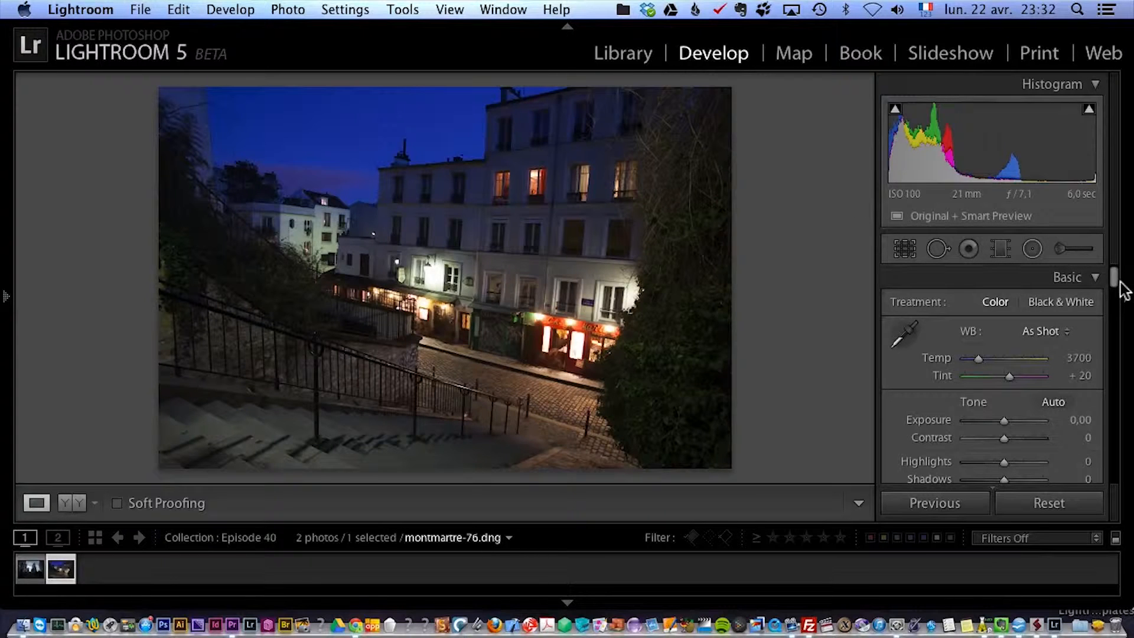
# Set the photo's Highlights to −100, Shadows to +100, Whites to +55, Blacks to −25 and Clarity to +39.
pyautogui.scroll(-5, 1117, 290)
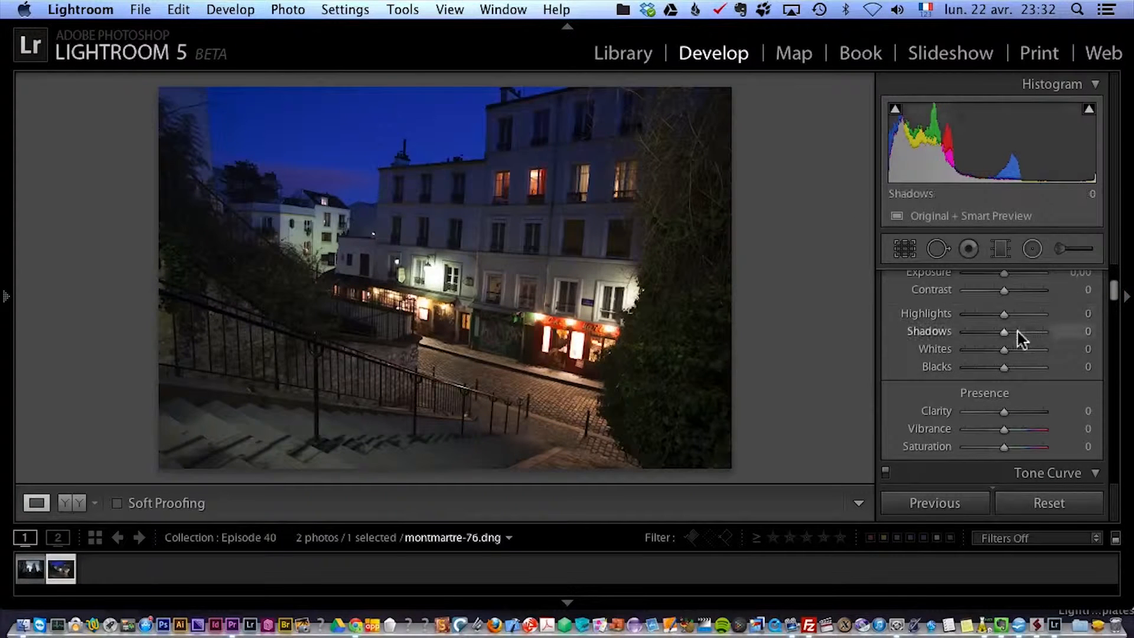
pyautogui.moveTo(1022, 334); pyautogui.dragTo(957, 316)
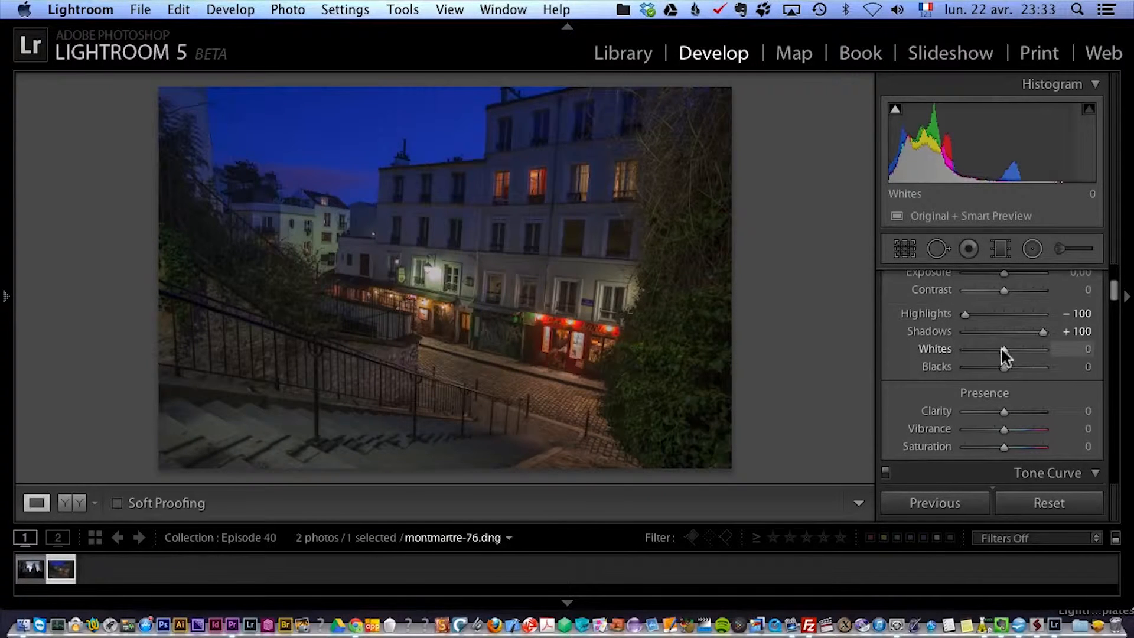
pyautogui.moveTo(1005, 349)
pyautogui.mouseDown()
pyautogui.moveTo(1027, 349)
pyautogui.moveTo(995, 369)
pyautogui.mouseUp()
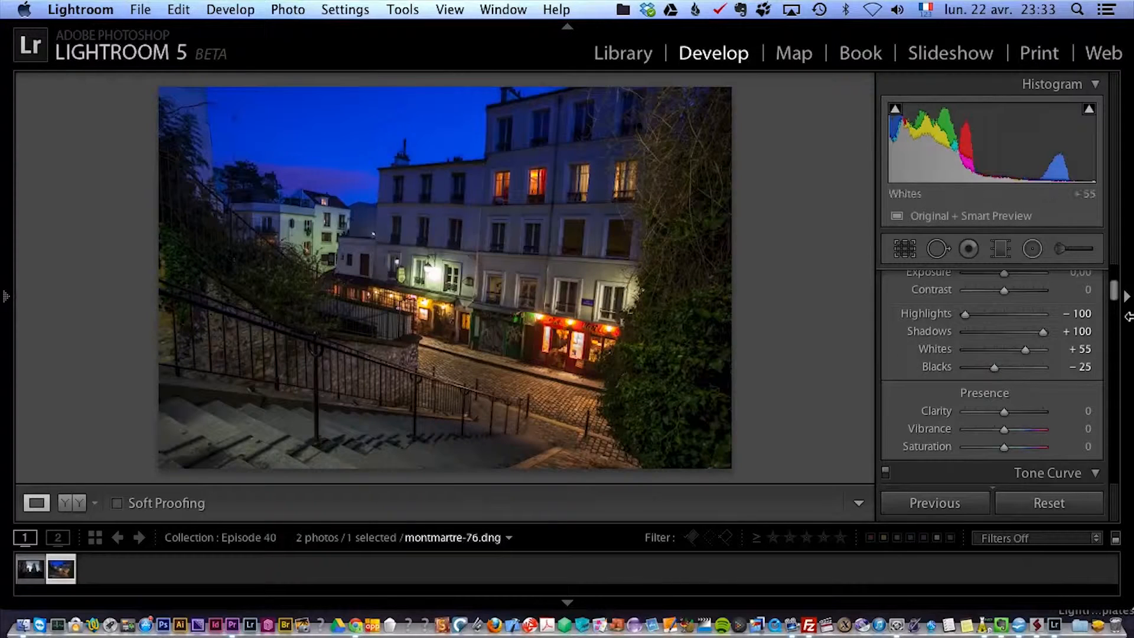
pyautogui.moveTo(1115, 285)
pyautogui.mouseDown()
pyautogui.moveTo(1119, 304)
pyautogui.moveTo(1115, 290)
pyautogui.mouseUp()
pyautogui.moveTo(1004, 336); pyautogui.dragTo(1022, 336)
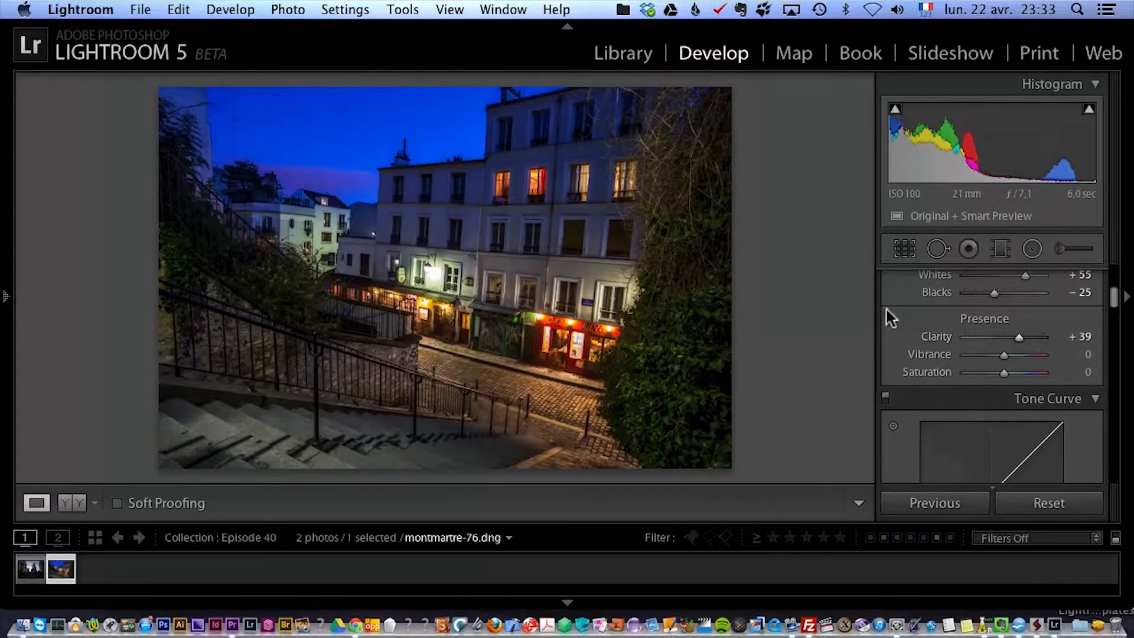
# Set a custom white balance by sampling the brightly lit wall beside the street lamp as the neutral target.
pyautogui.moveTo(1114, 304); pyautogui.dragTo(1106, 266)
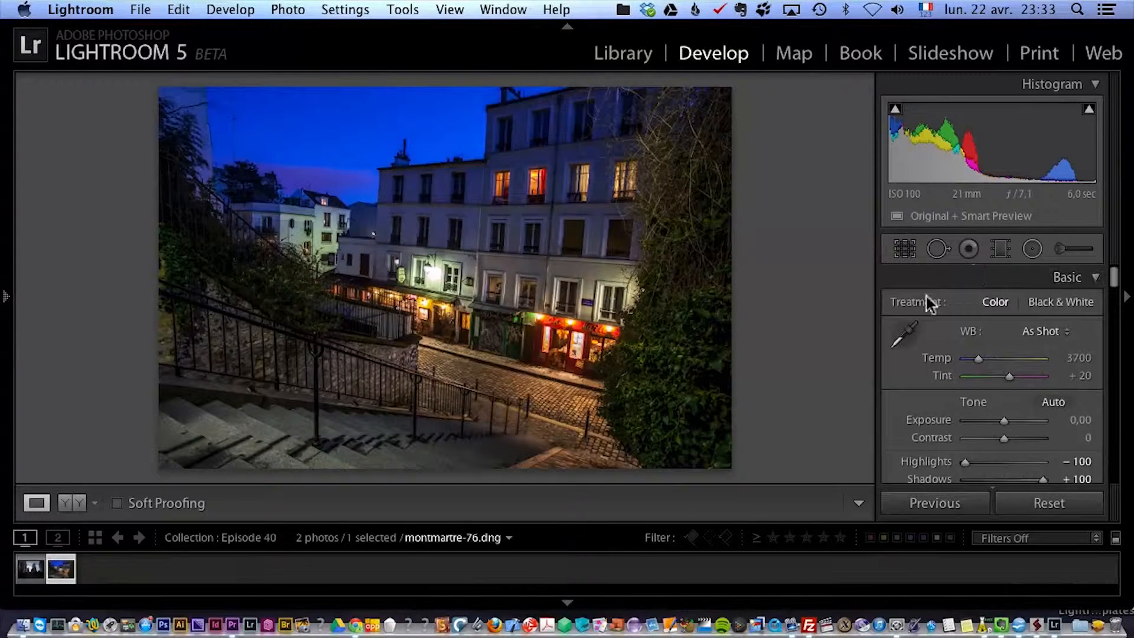
pyautogui.click(905, 335)
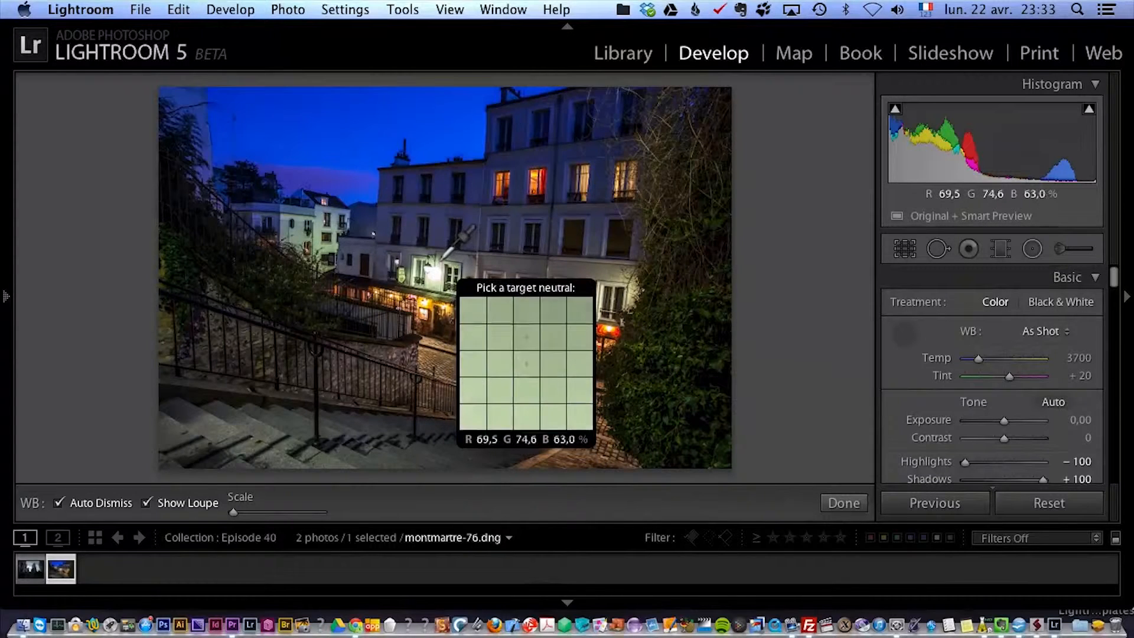
pyautogui.click(442, 264)
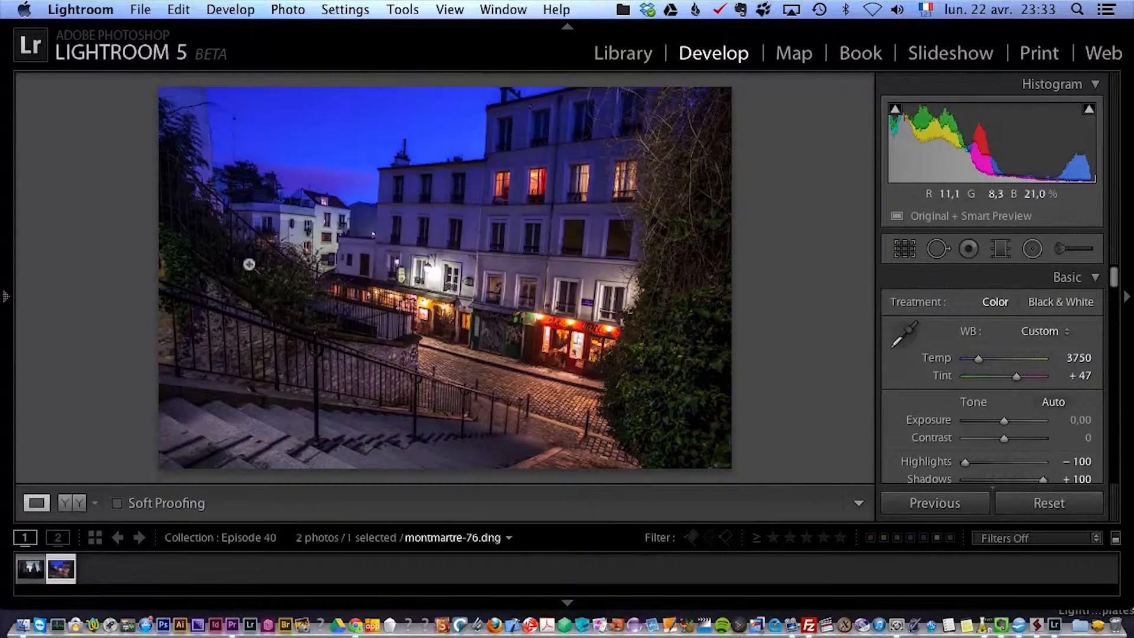
# Lower the overall Exposure of the photo to −0,25.
pyautogui.moveTo(1115, 283); pyautogui.dragTo(1117, 278)
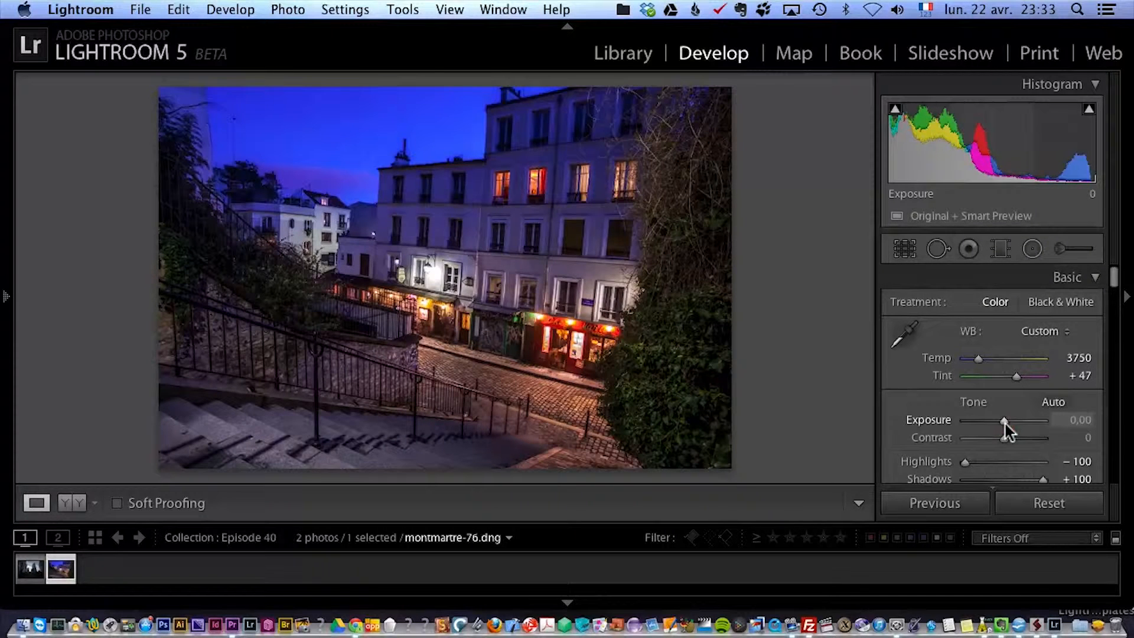
pyautogui.moveTo(1005, 424); pyautogui.dragTo(1003, 424)
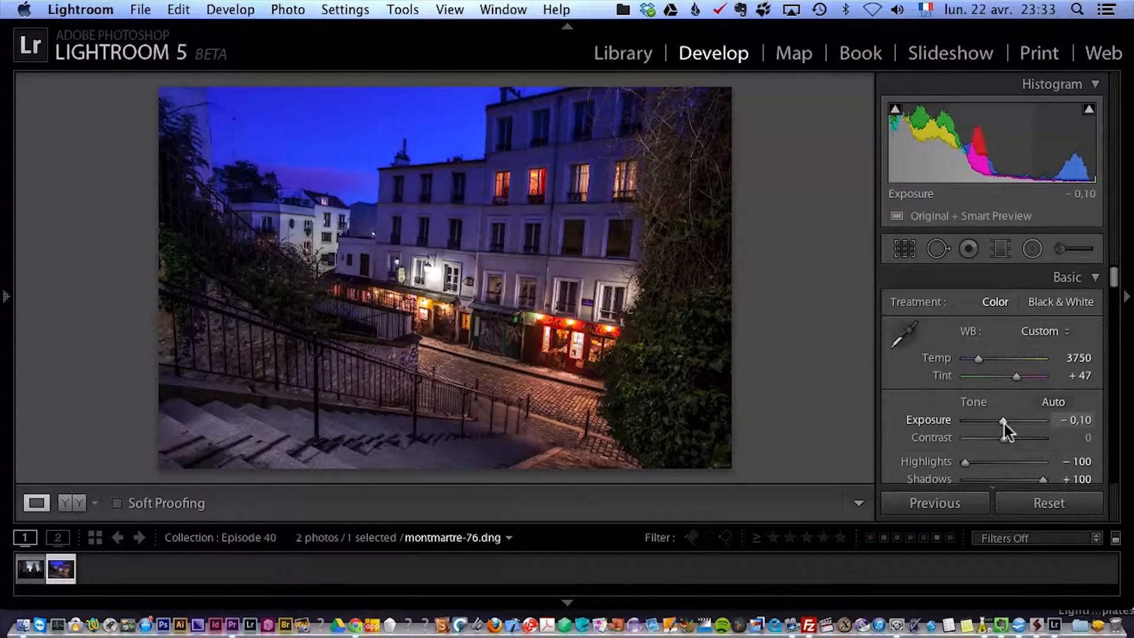
pyautogui.moveTo(1005, 424); pyautogui.dragTo(1003, 423)
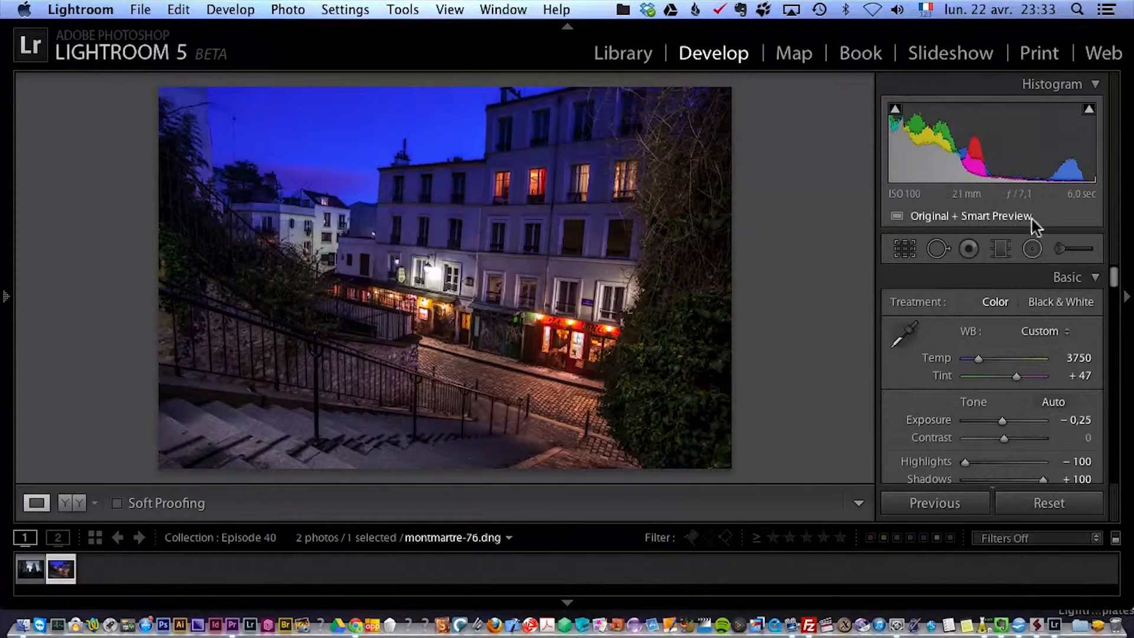
# Add a radial filter around the lit upper-floor windows with Exposure 0,67 and an inverted mask.
pyautogui.click(1031, 250)
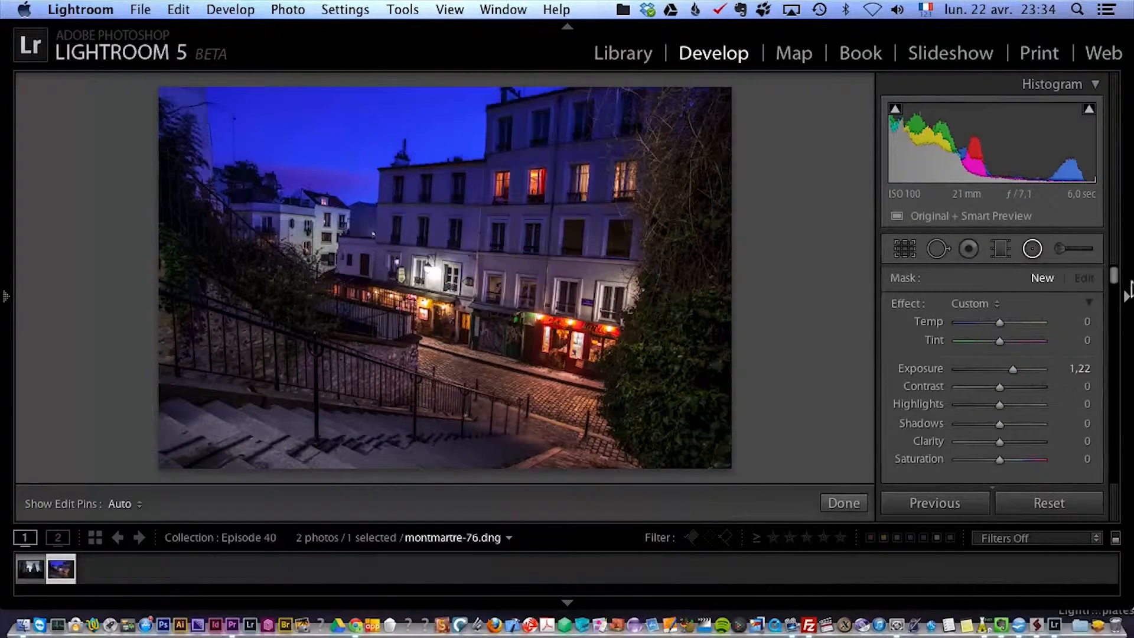
pyautogui.moveTo(1114, 275)
pyautogui.mouseDown()
pyautogui.moveTo(1116, 286)
pyautogui.moveTo(1114, 277)
pyautogui.mouseUp()
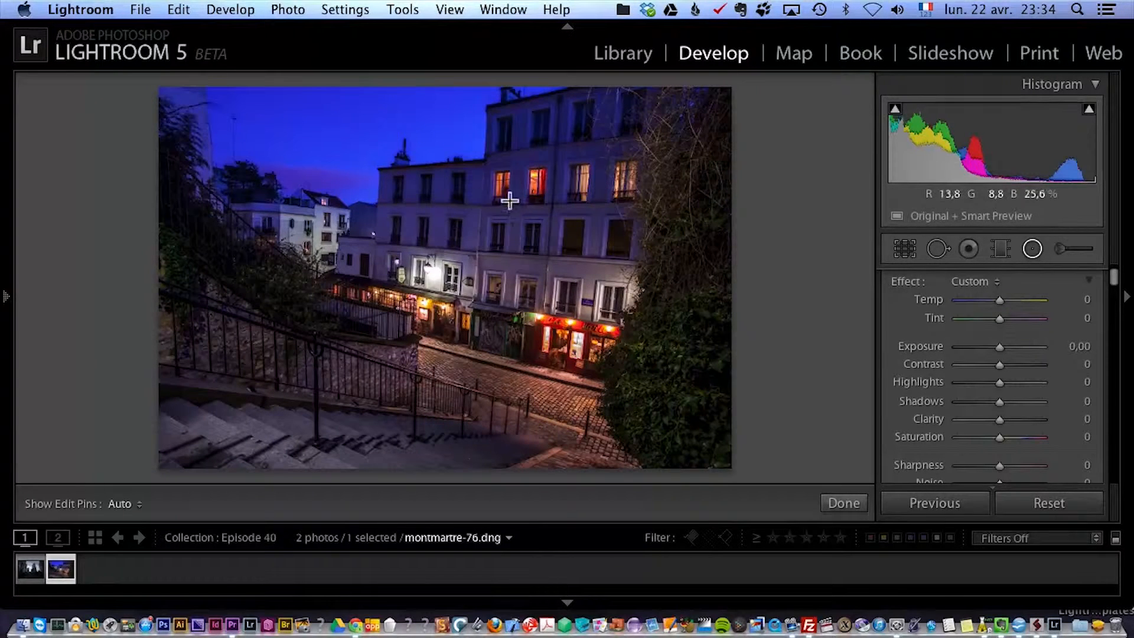
pyautogui.moveTo(557, 182); pyautogui.dragTo(592, 229)
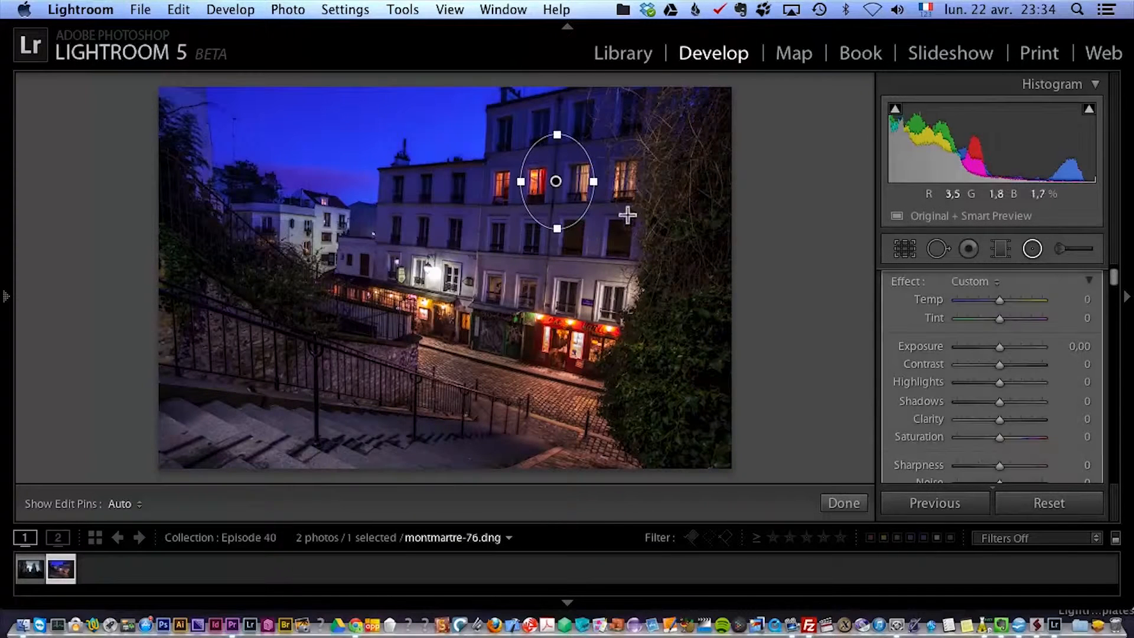
pyautogui.moveTo(998, 348); pyautogui.dragTo(1005, 350)
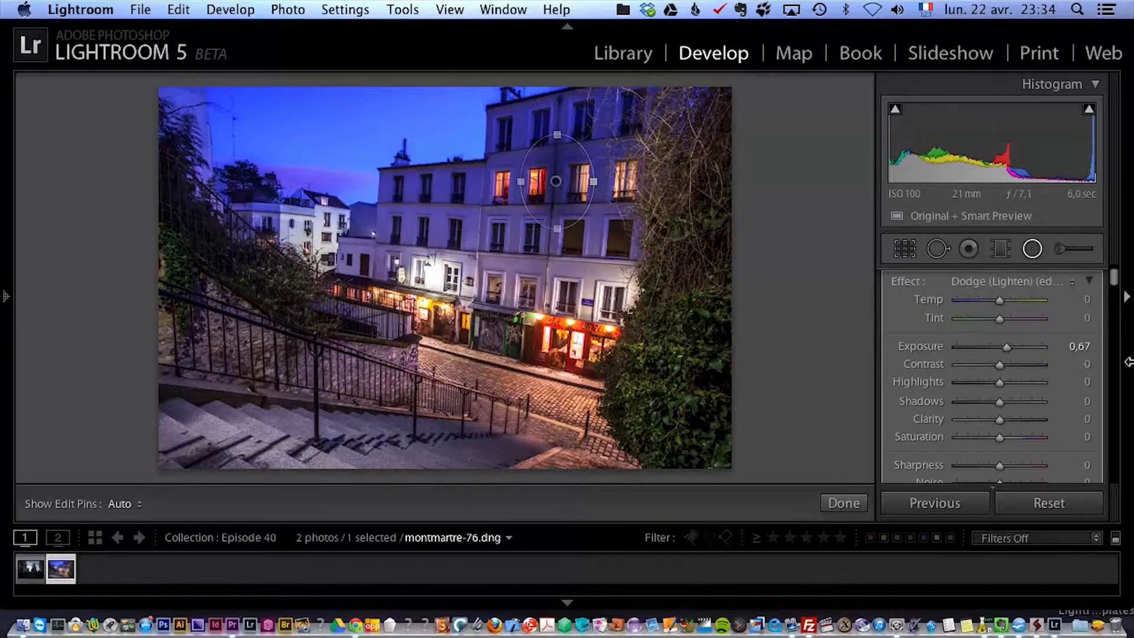
pyautogui.moveTo(1115, 280); pyautogui.dragTo(1114, 288)
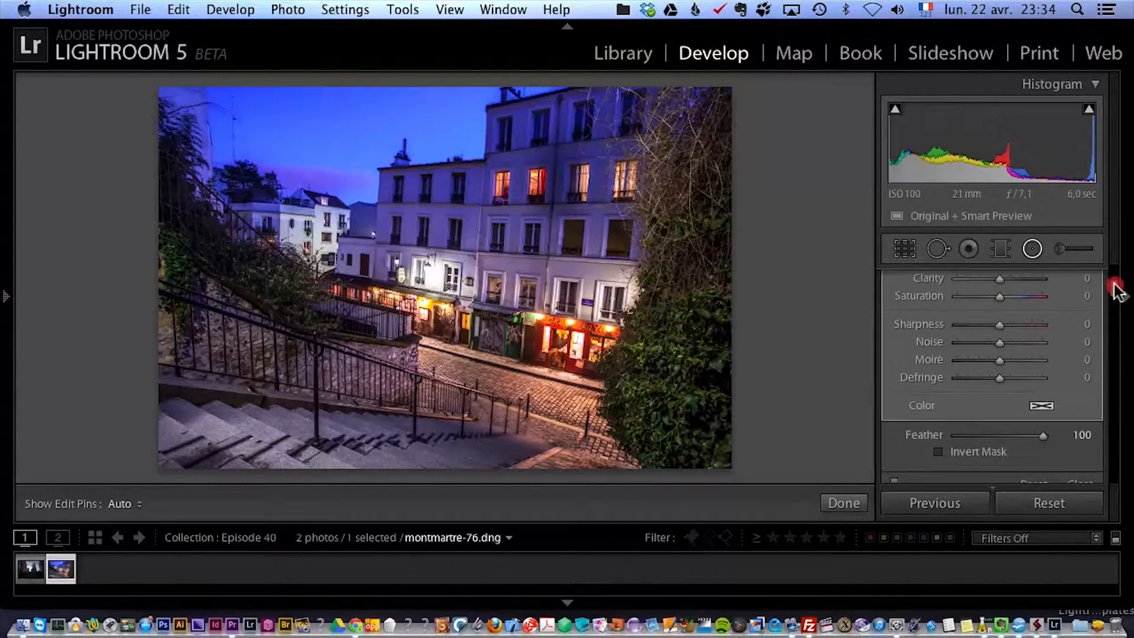
pyautogui.click(976, 452)
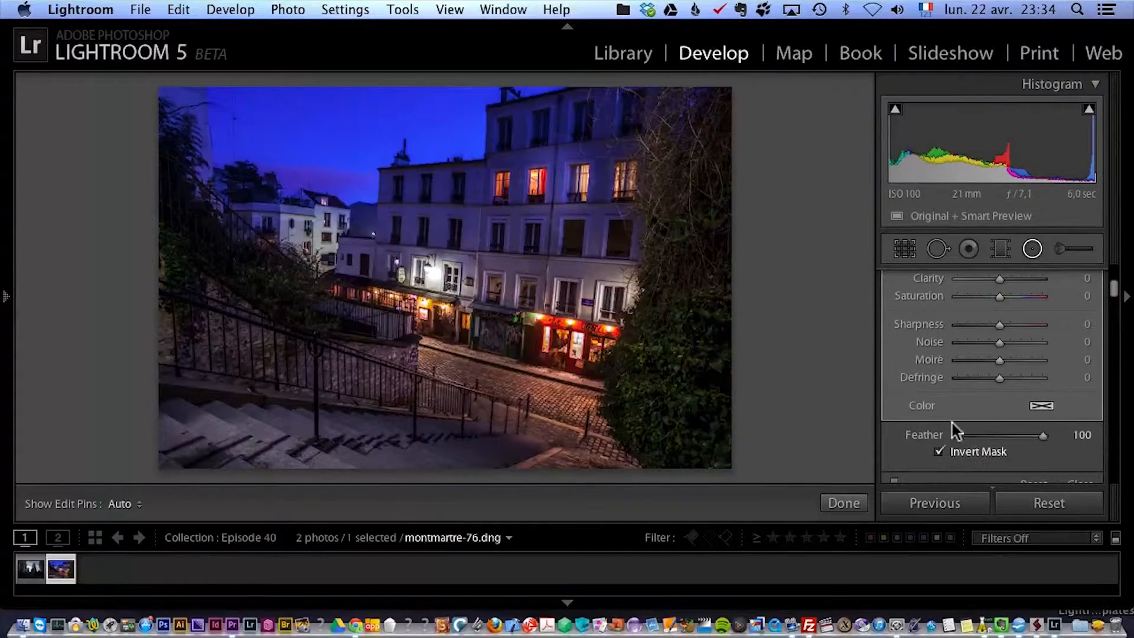
# Enlarge the radial filter on the upper windows, raise its Exposure to 0,92 and shift it slightly upward.
pyautogui.moveTo(522, 183); pyautogui.dragTo(508, 182)
pyautogui.moveTo(557, 139); pyautogui.dragTo(557, 114)
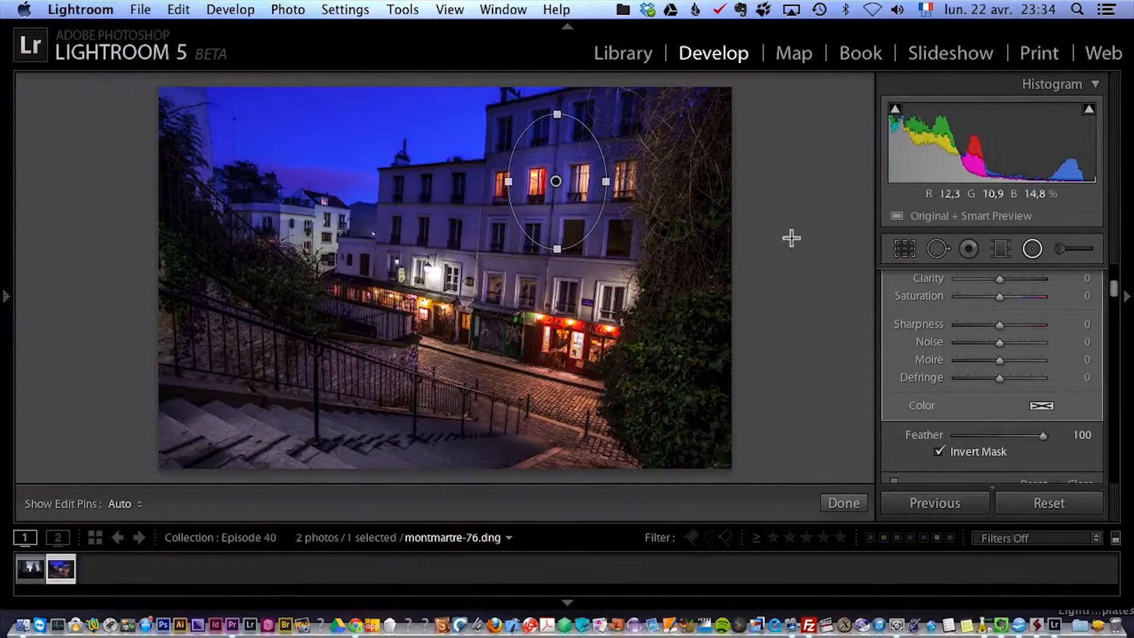
pyautogui.scroll(5, 1114, 280)
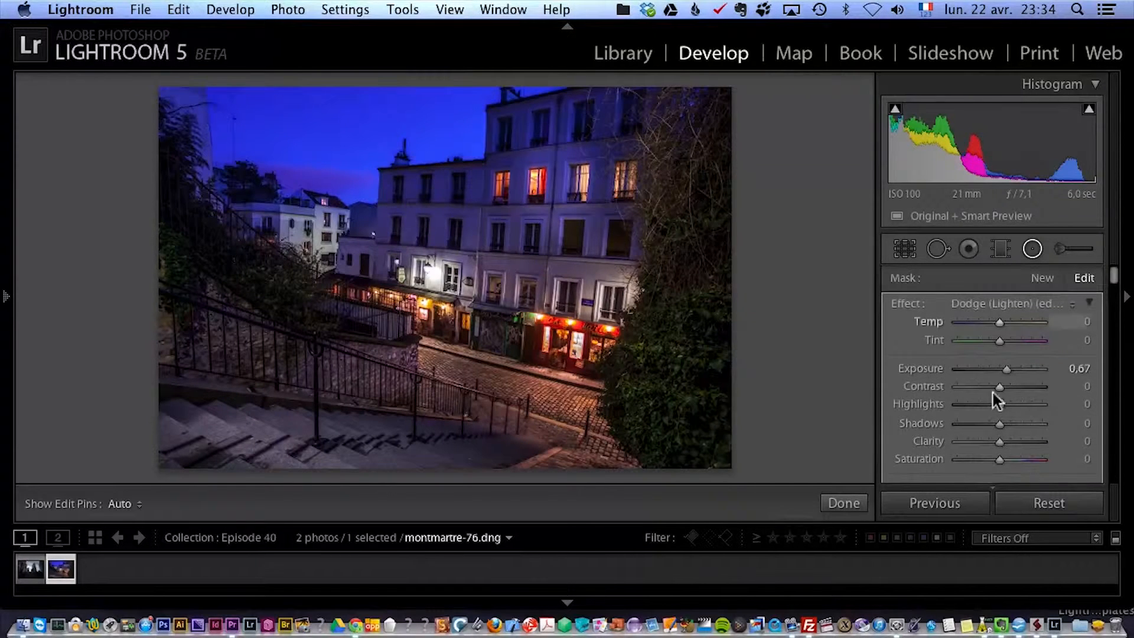
pyautogui.moveTo(1005, 368); pyautogui.dragTo(1008, 368)
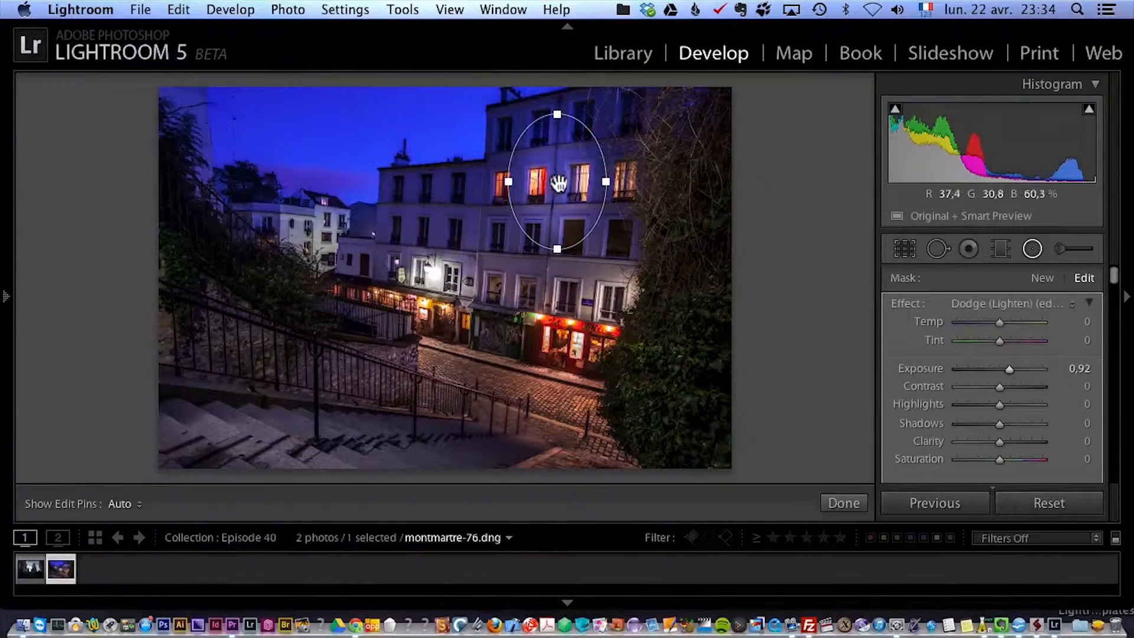
pyautogui.moveTo(557, 174)
pyautogui.mouseDown()
pyautogui.moveTo(567, 188)
pyautogui.moveTo(440, 230)
pyautogui.moveTo(632, 185)
pyautogui.moveTo(540, 177)
pyautogui.moveTo(421, 255)
pyautogui.moveTo(554, 173)
pyautogui.mouseUp()
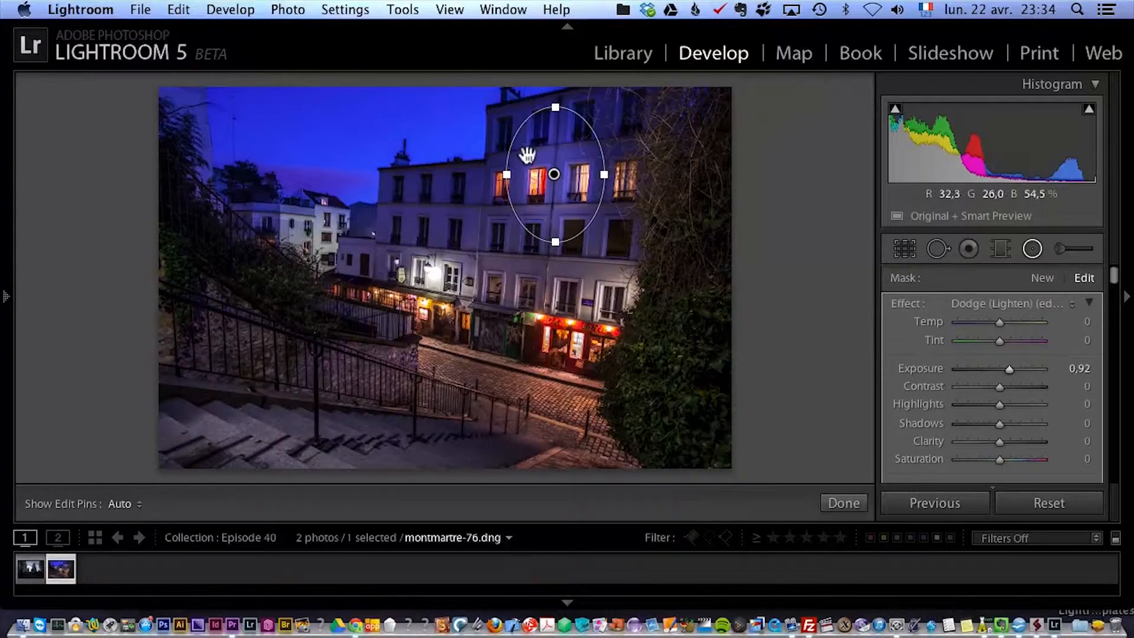
# Duplicate the radial filter onto the lower white building to the left and shrink the copy to fit its facade.
pyautogui.press('alt')
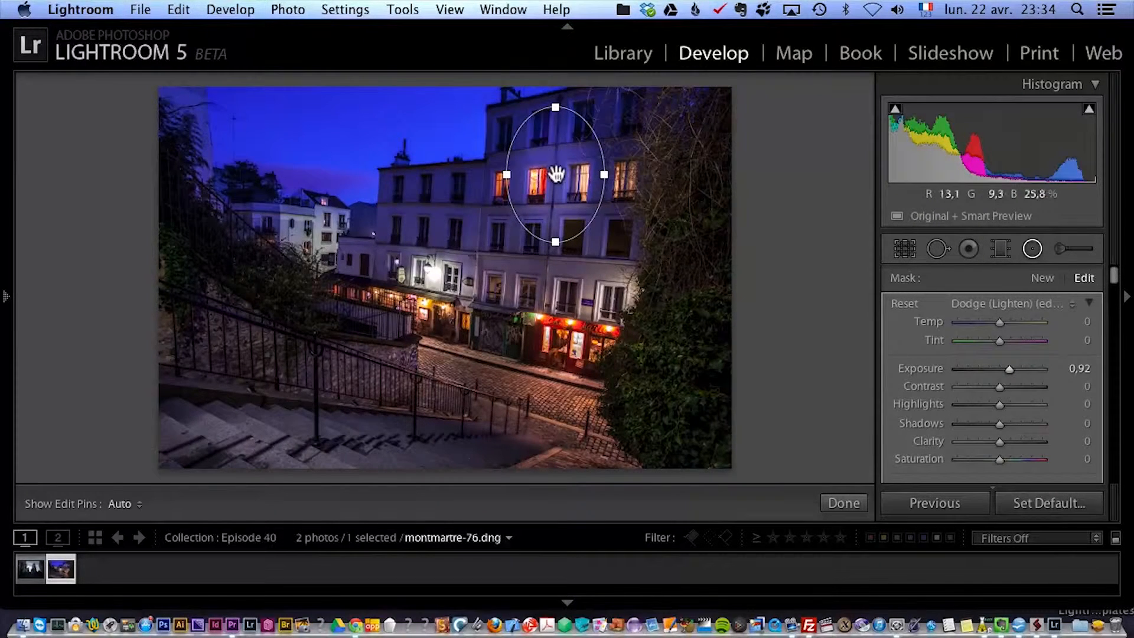
pyautogui.moveTo(555, 174); pyautogui.dragTo(440, 225)
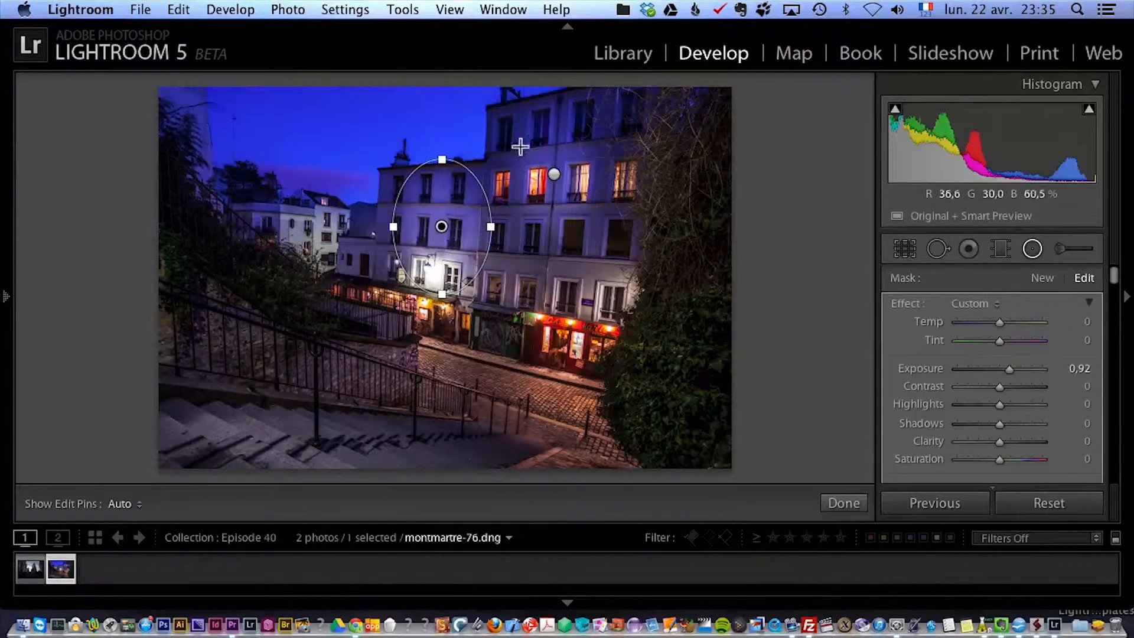
pyautogui.moveTo(444, 162); pyautogui.dragTo(445, 192)
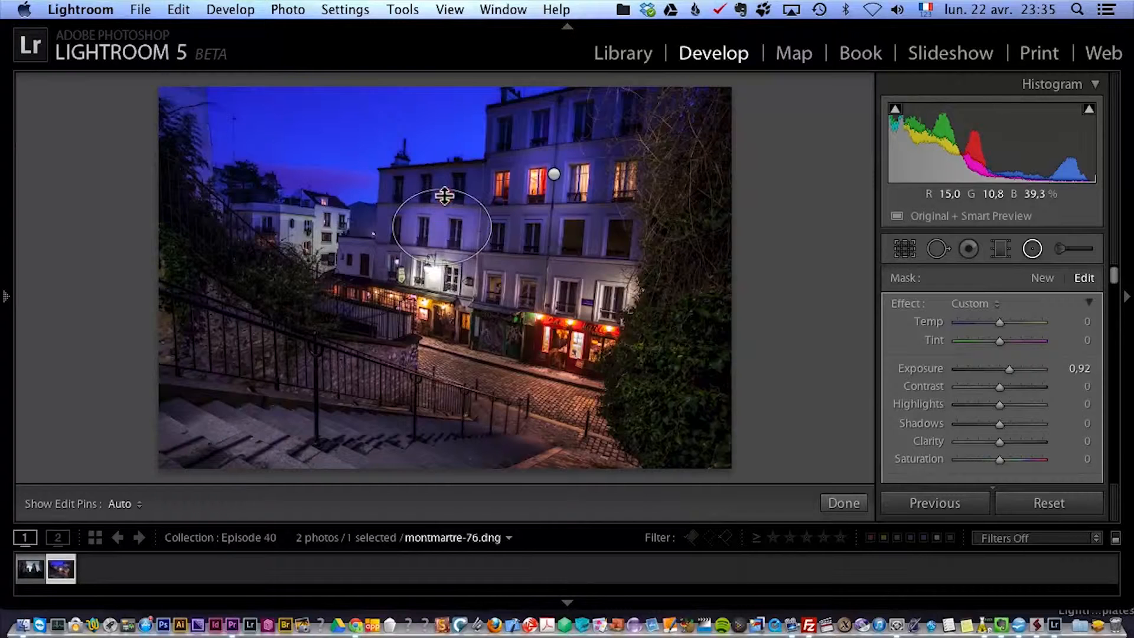
pyautogui.moveTo(491, 226); pyautogui.dragTo(431, 227)
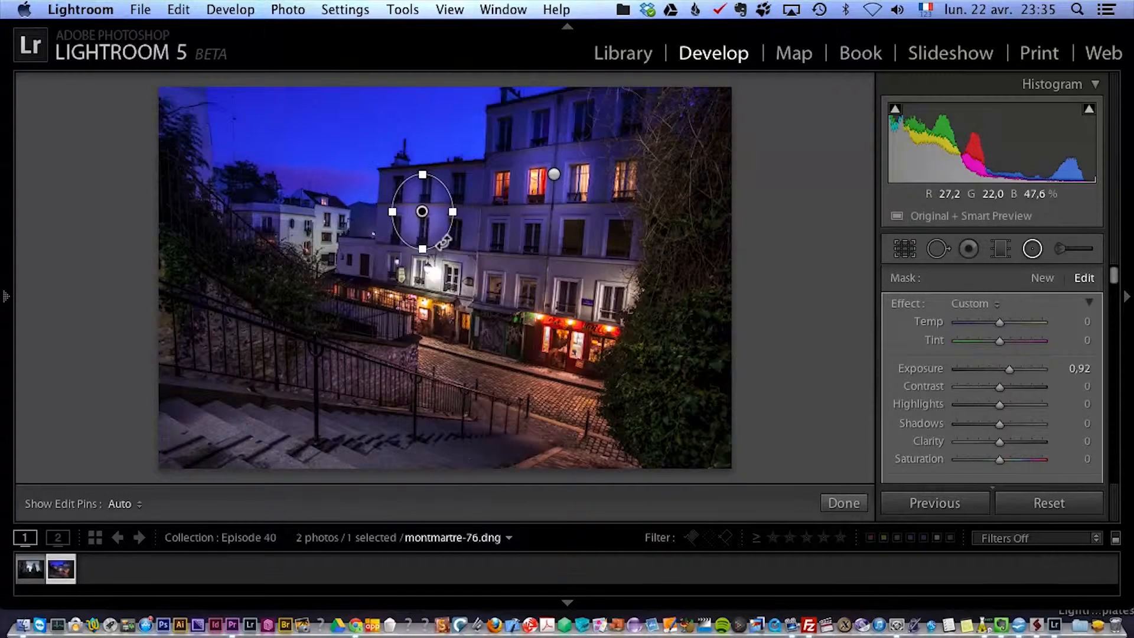
# Duplicate the facade's radial filter onto the stone wall at the far left, enlarge it and set its Exposure to 1,17.
pyautogui.press('alt')
pyautogui.moveTo(424, 215); pyautogui.dragTo(276, 318)
pyautogui.moveTo(219, 358); pyautogui.dragTo(221, 385)
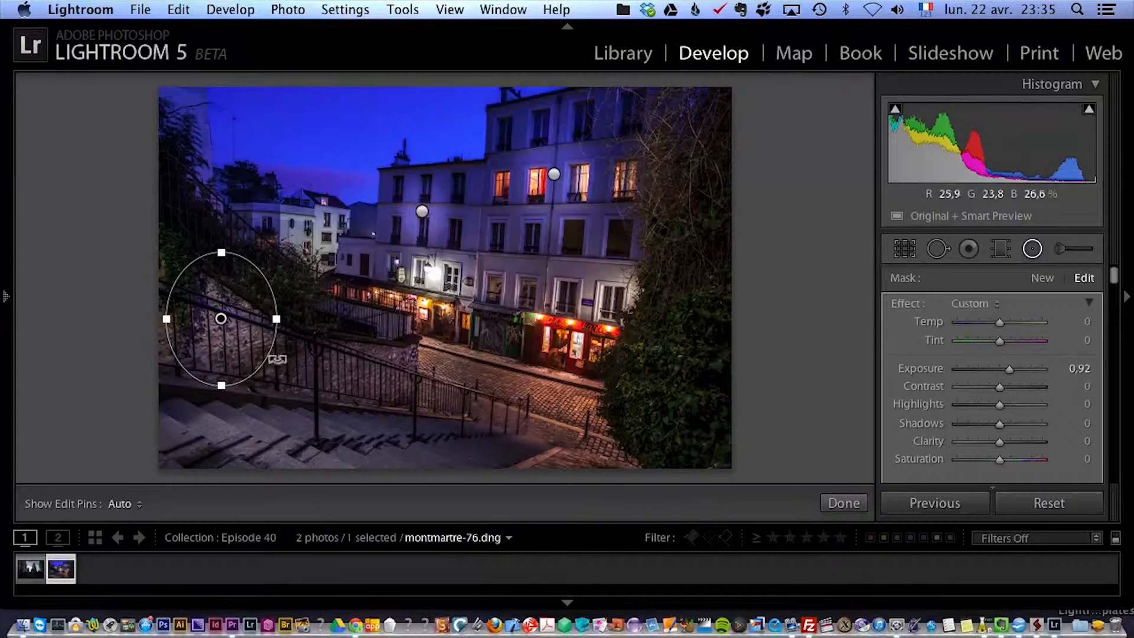
pyautogui.moveTo(1008, 368); pyautogui.dragTo(1008, 368)
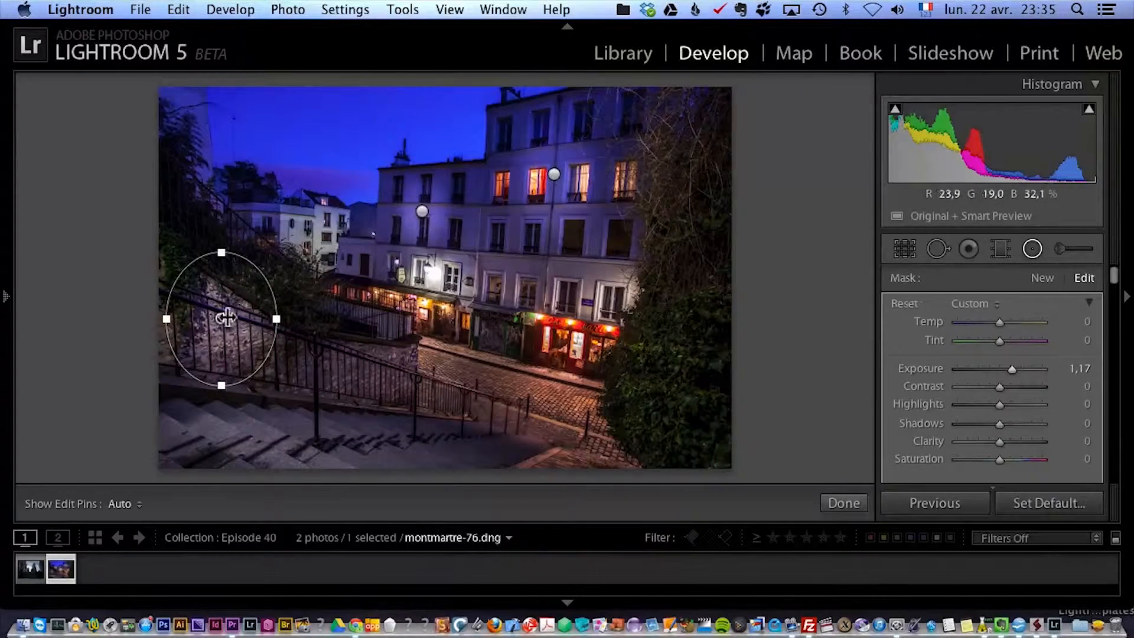
# Duplicate the stone wall's radial filter onto the lower wall beside the stairs and onto the distant white house, shrinking each copy to fit.
pyautogui.moveTo(219, 321); pyautogui.dragTo(379, 381)
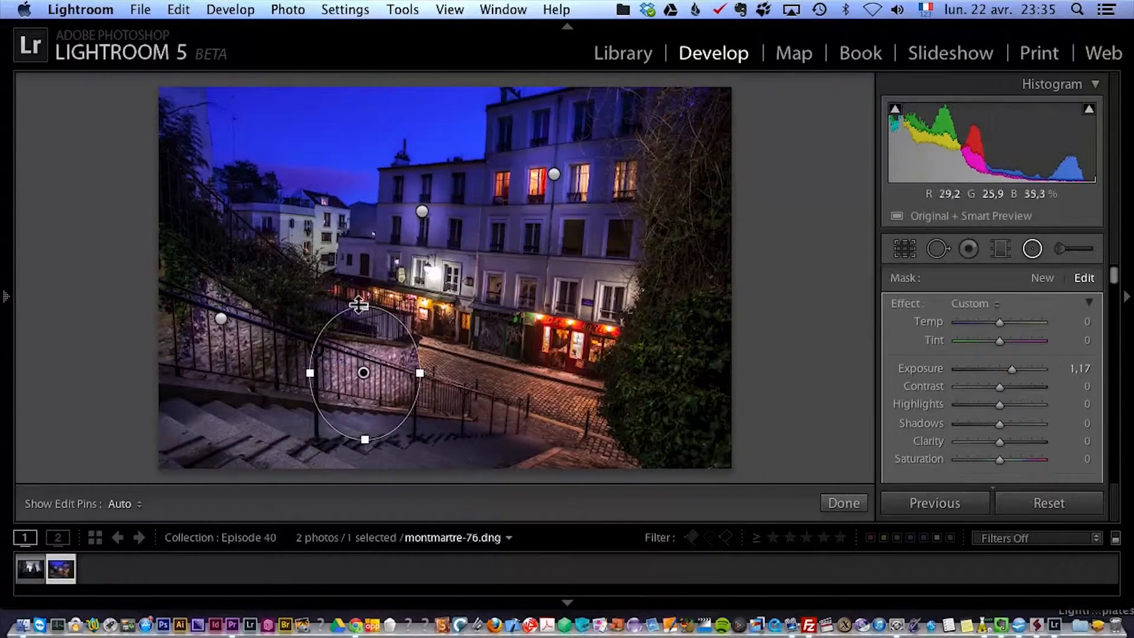
pyautogui.moveTo(362, 304); pyautogui.dragTo(362, 322)
pyautogui.moveTo(420, 373); pyautogui.dragTo(399, 373)
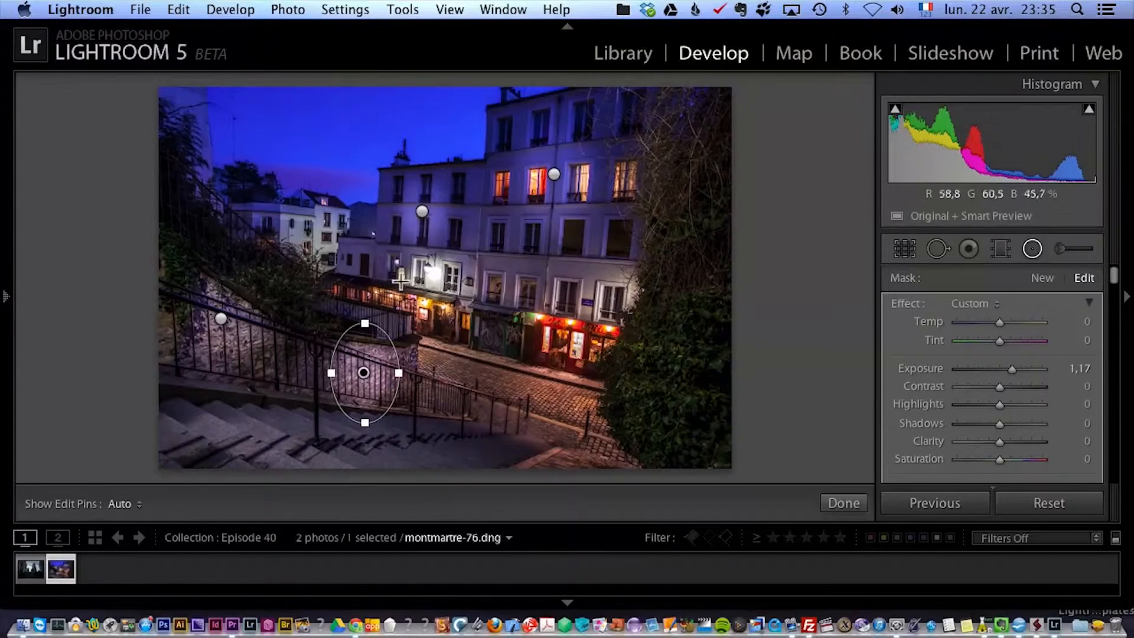
pyautogui.moveTo(367, 344); pyautogui.dragTo(296, 218)
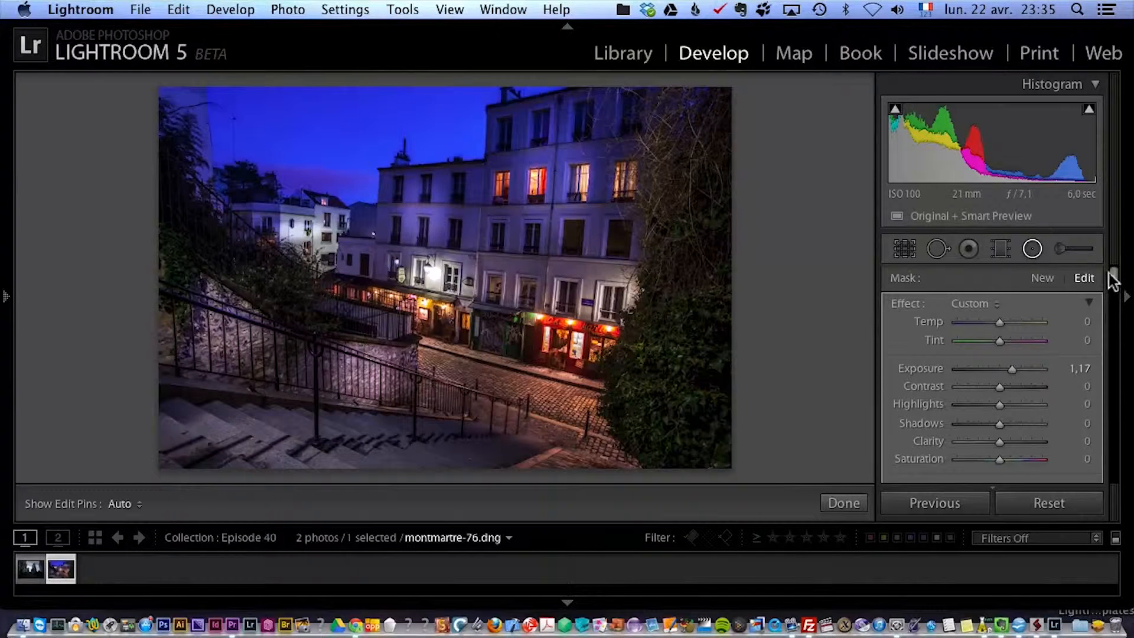
# Switch the radial filters off and on to compare the photo with and without the local brightening.
pyautogui.moveTo(1115, 278); pyautogui.dragTo(1118, 307)
pyautogui.click(895, 399)
pyautogui.click(895, 399)
pyautogui.click(896, 399)
pyautogui.click(896, 399)
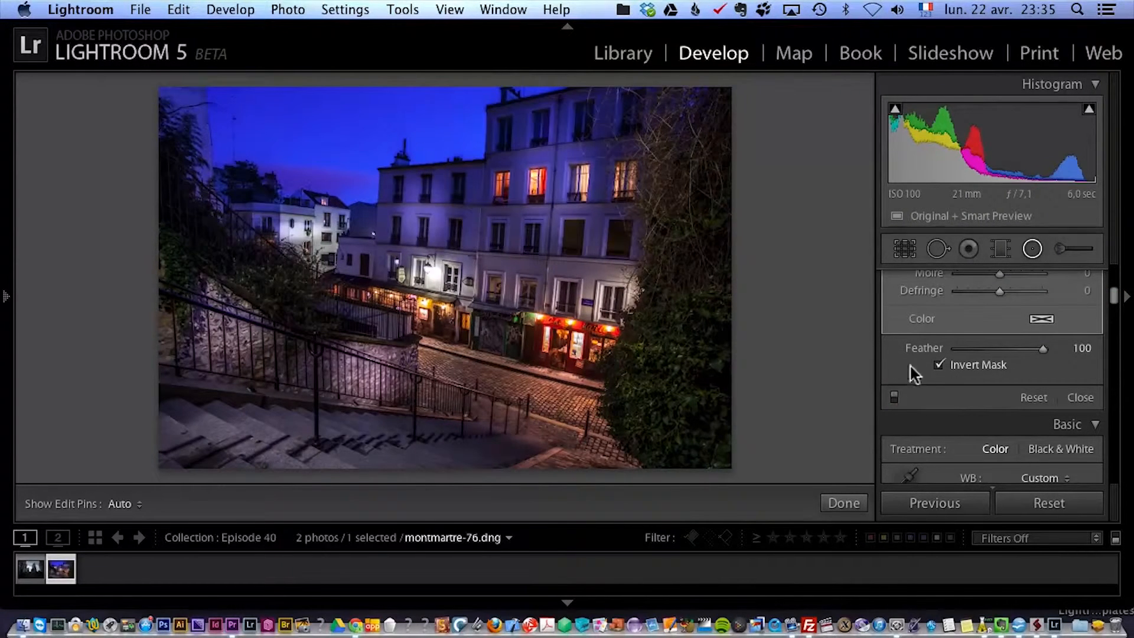
# Duplicate the facade's radial filter onto the lower windows, the red shopfront, the ivy and the green shop door.
pyautogui.keyDown('alt'); pyautogui.click(423, 212); pyautogui.keyUp('alt')
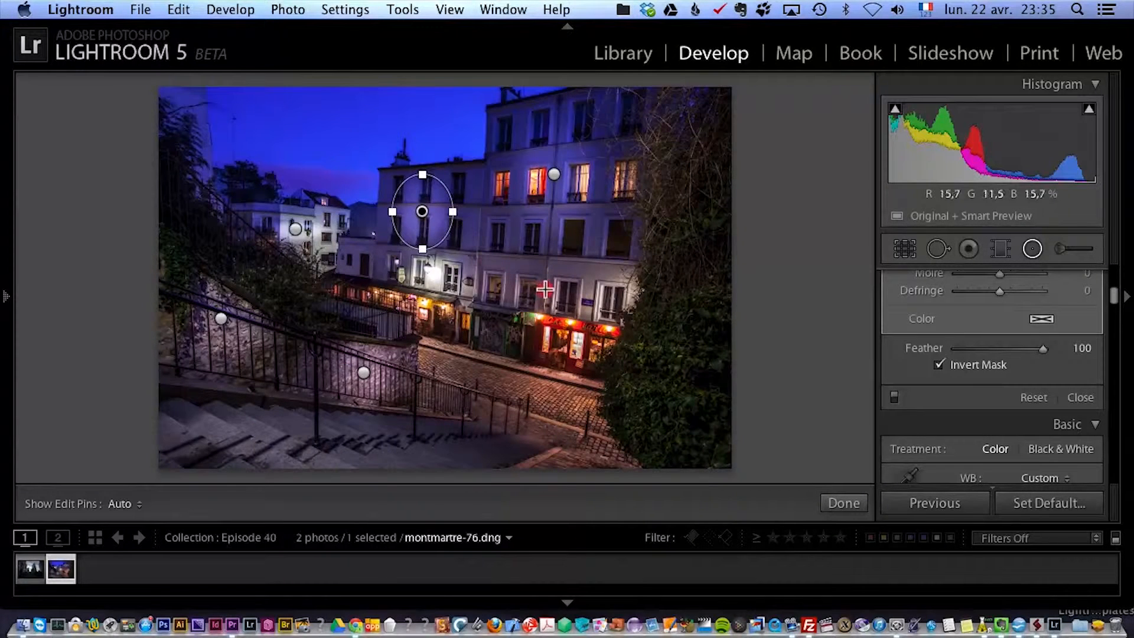
pyautogui.moveTo(423, 213); pyautogui.dragTo(675, 405)
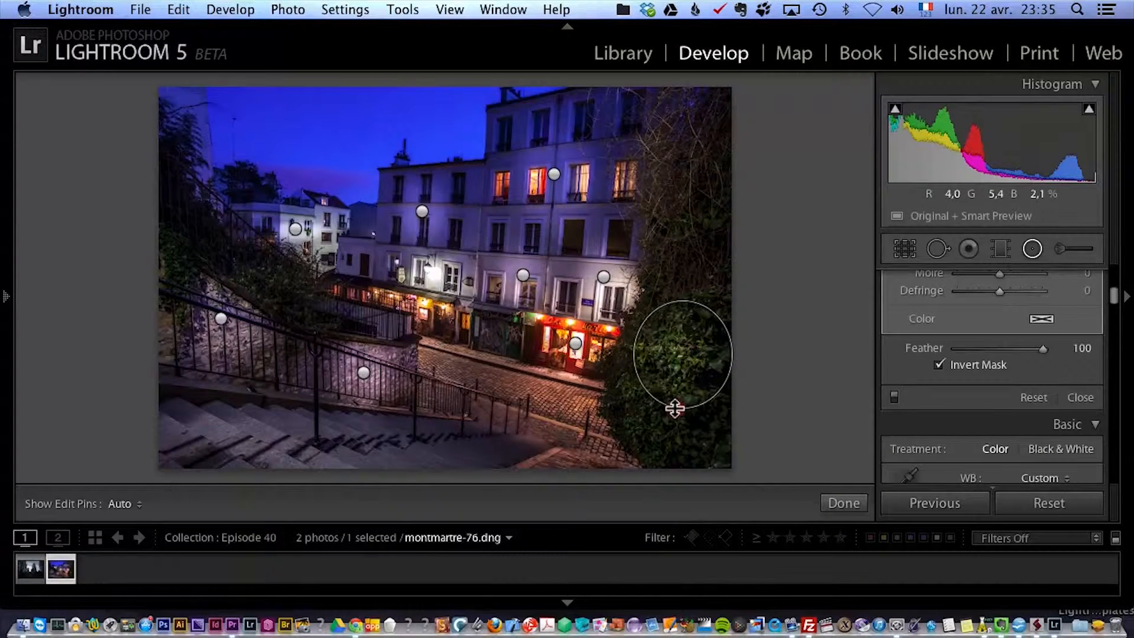
pyautogui.click(575, 343)
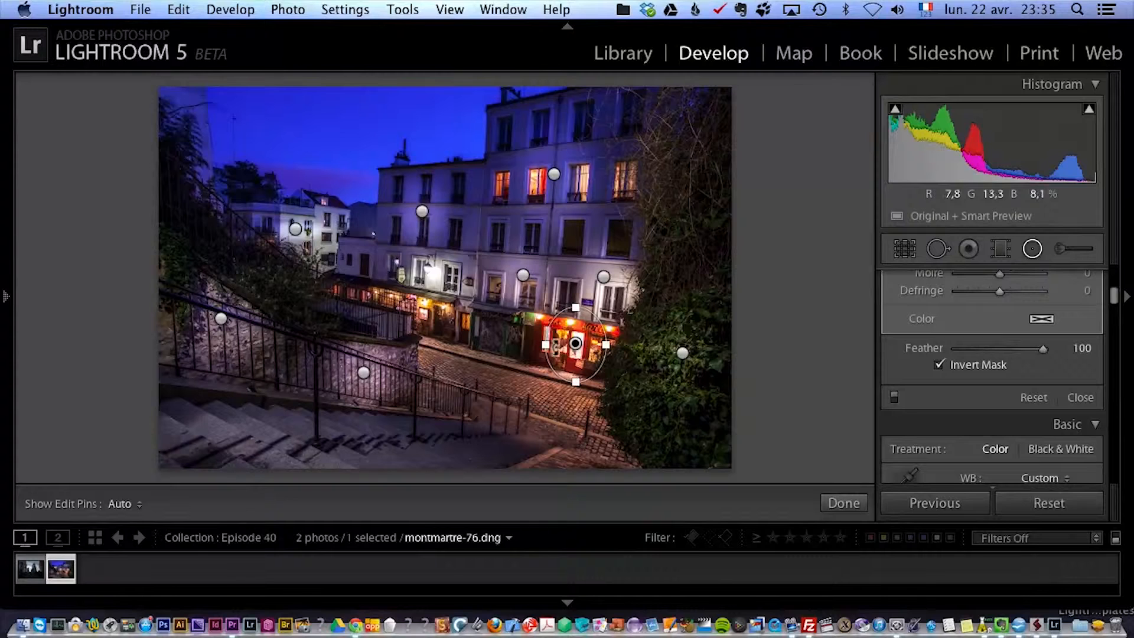
pyautogui.moveTo(575, 343); pyautogui.dragTo(491, 327)
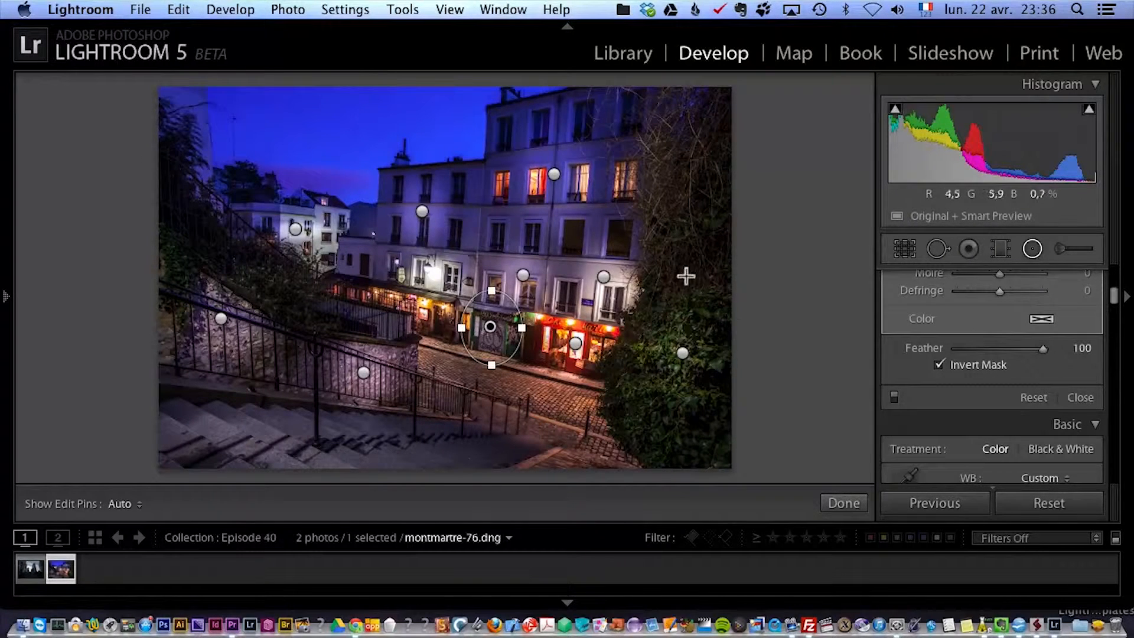
# Toggle all radial filters off and on to check the effect of the added copies.
pyautogui.click(894, 397)
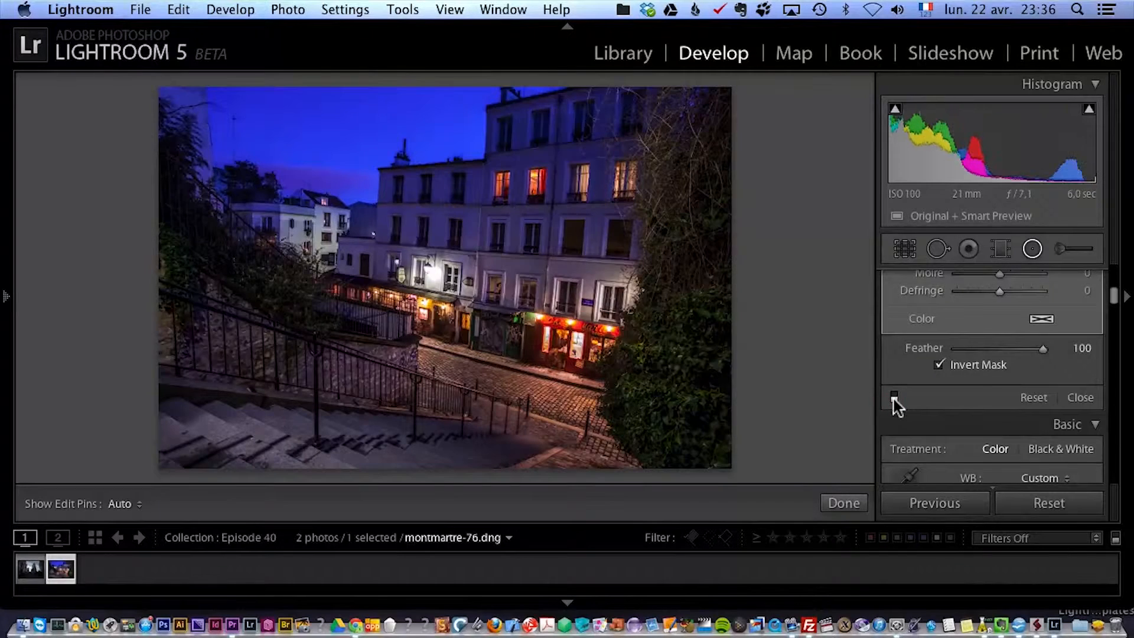
pyautogui.click(894, 397)
pyautogui.click(894, 396)
pyautogui.click(894, 396)
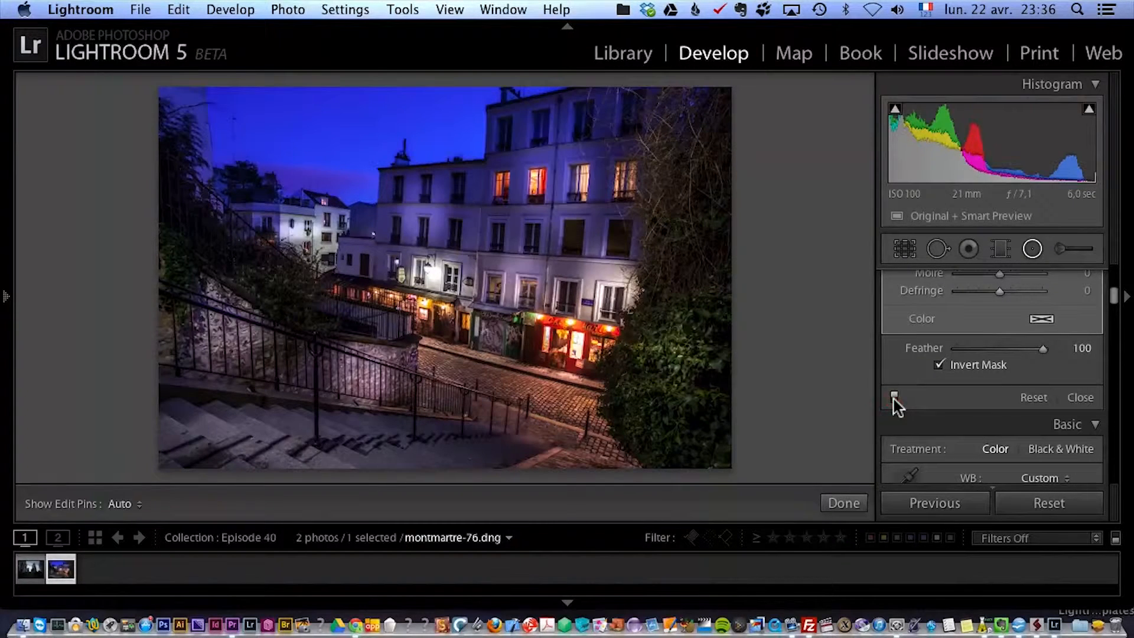
pyautogui.click(894, 397)
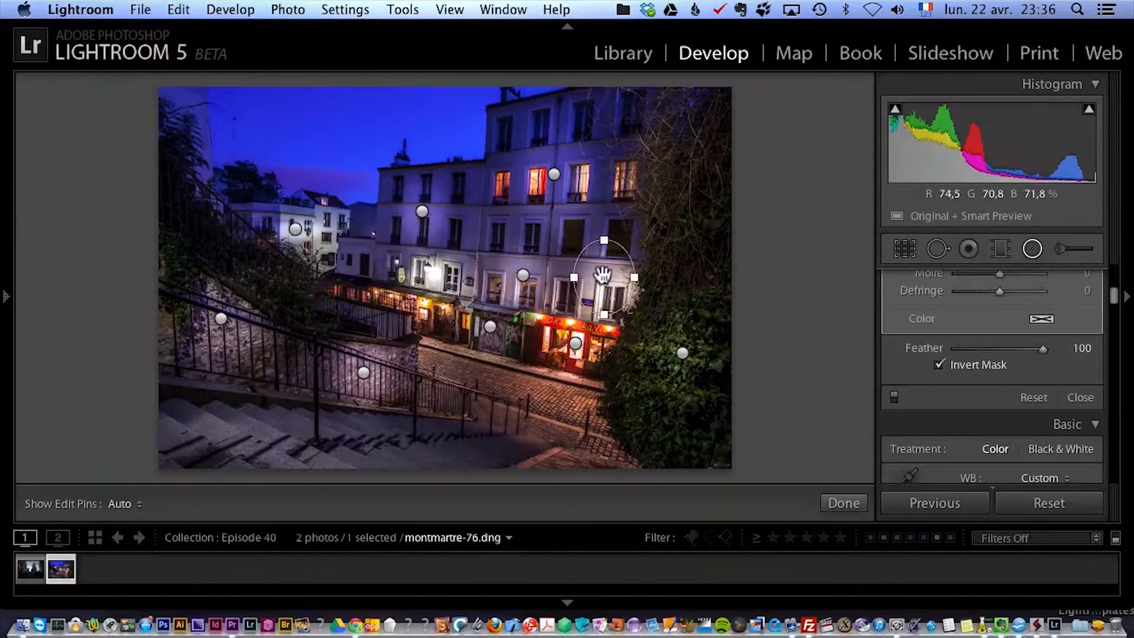
# Set the radial filter on the windows above the red shop to Exposure 0,67 and lower the stairside wall filter's Exposure.
pyautogui.moveTo(1114, 301); pyautogui.dragTo(1114, 271)
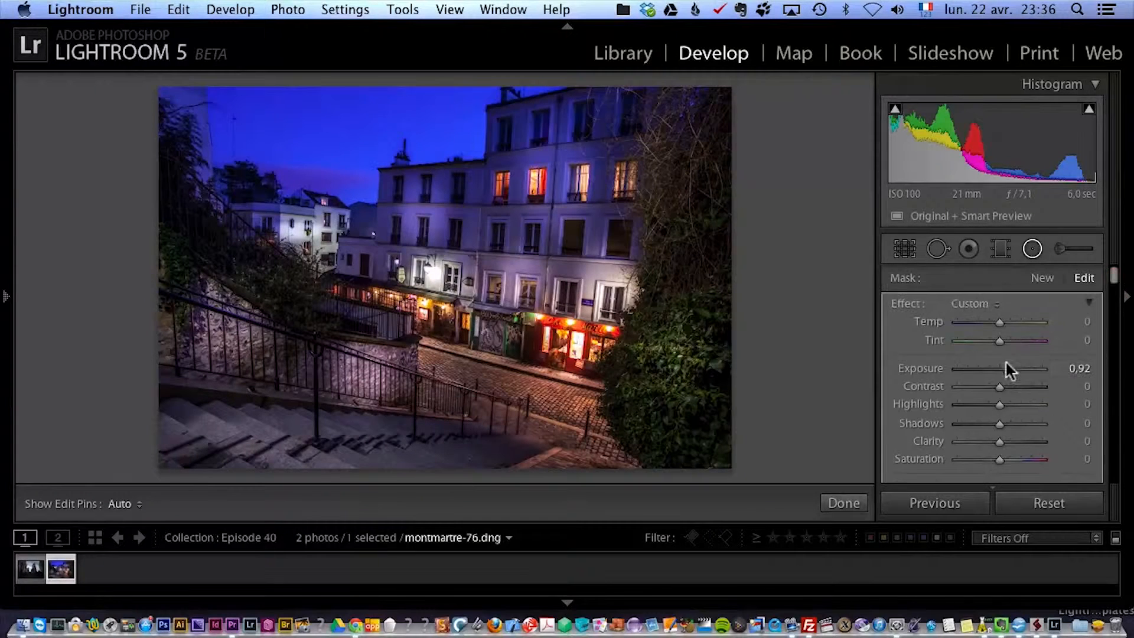
pyautogui.moveTo(1008, 369); pyautogui.dragTo(1006, 368)
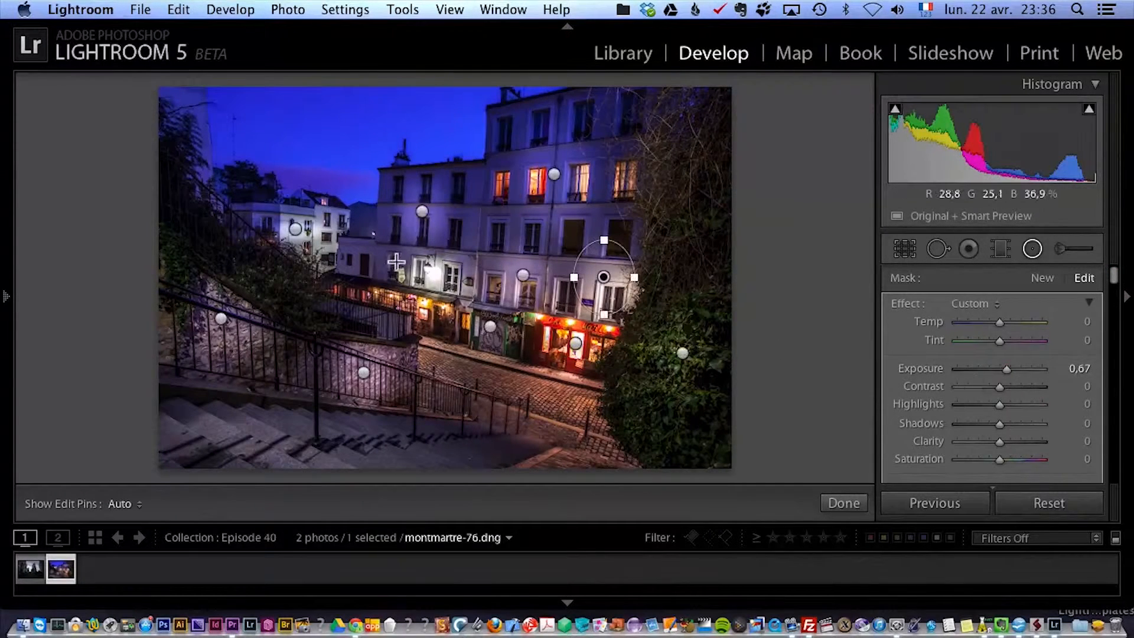
pyautogui.click(1009, 368)
pyautogui.click(365, 373)
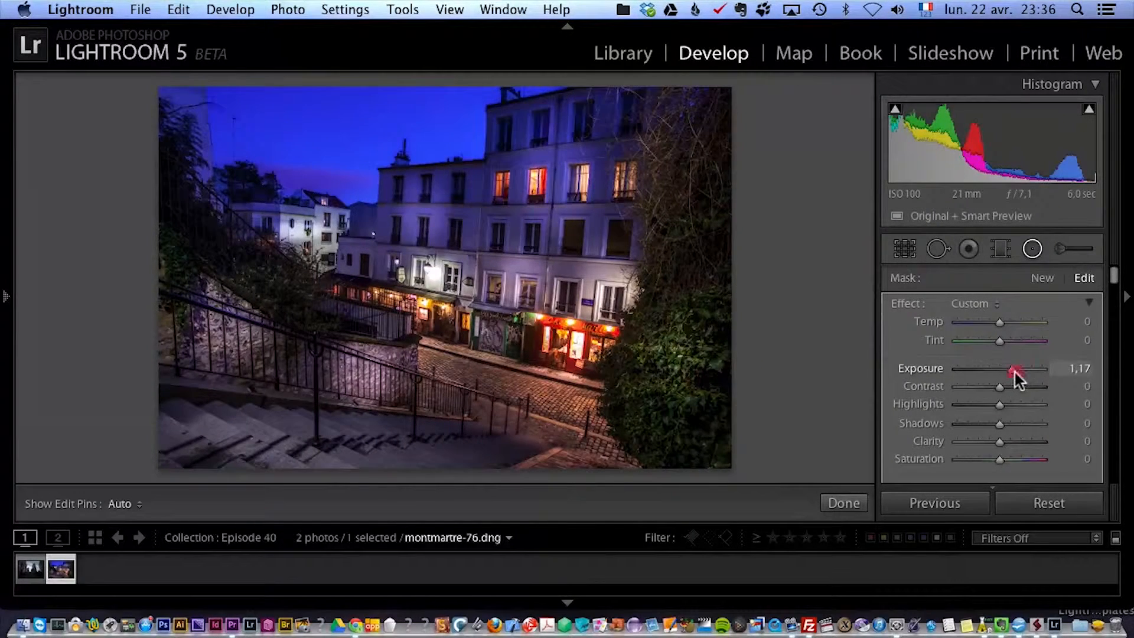
pyautogui.moveTo(1014, 370); pyautogui.dragTo(1011, 372)
# Lower the Exposure of the far-left stone wall's radial filter and set the distant white house's filter to Exposure 0,67.
pyautogui.click(224, 319)
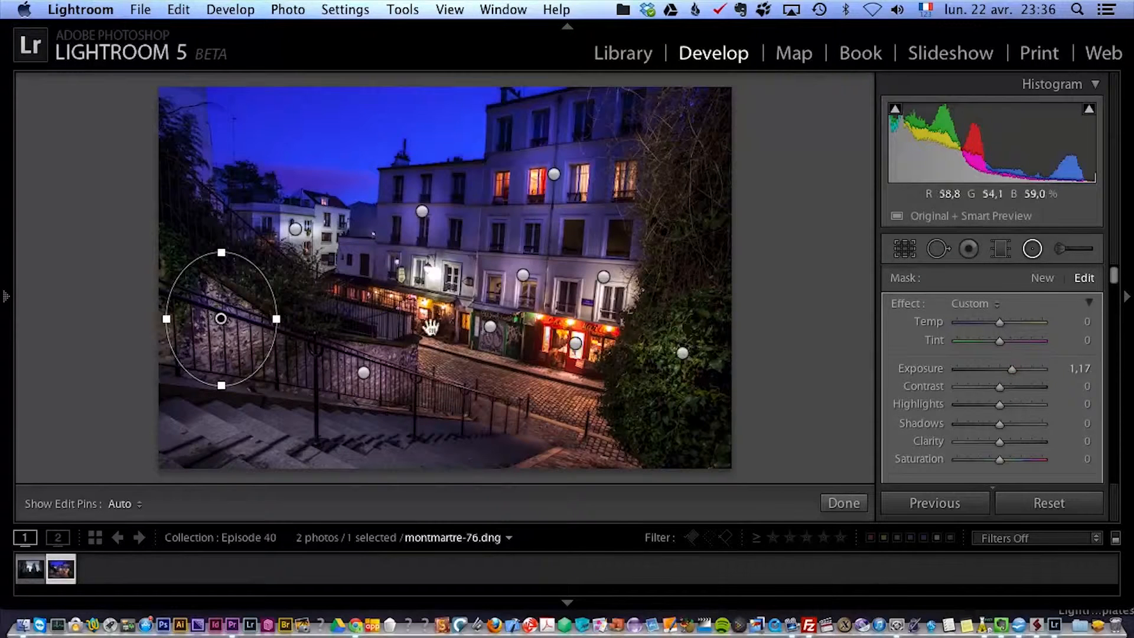
pyautogui.moveTo(1012, 369); pyautogui.dragTo(1008, 370)
pyautogui.click(296, 231)
pyautogui.moveTo(1011, 370); pyautogui.dragTo(1006, 369)
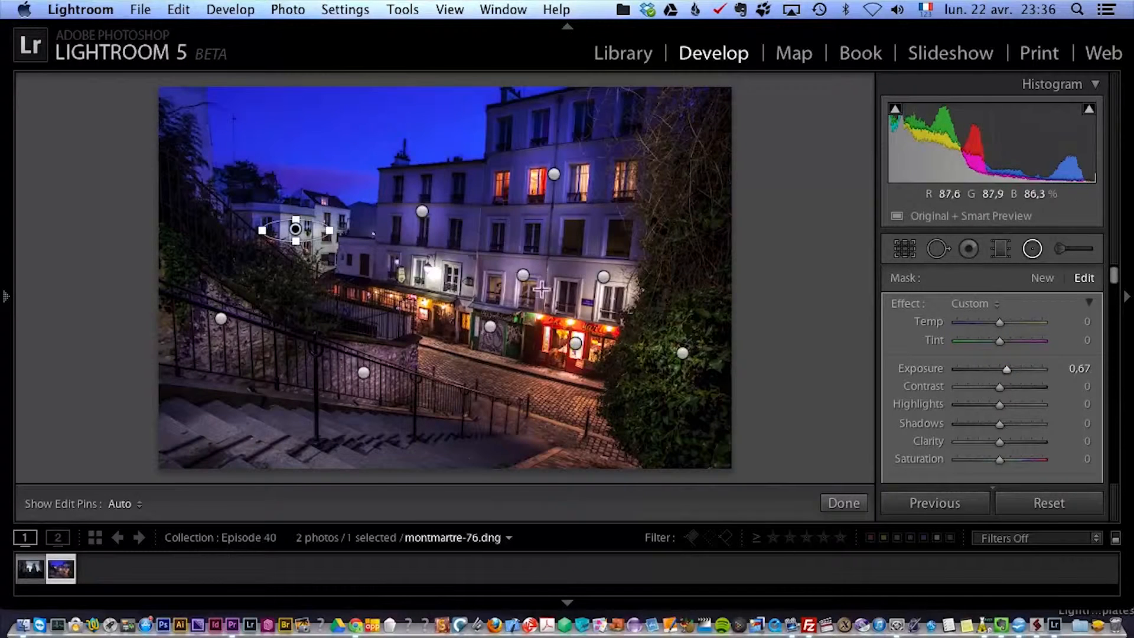
# Set the Exposure of the ivy's radial filter to 0,75 and finish editing the radial filters.
pyautogui.click(682, 352)
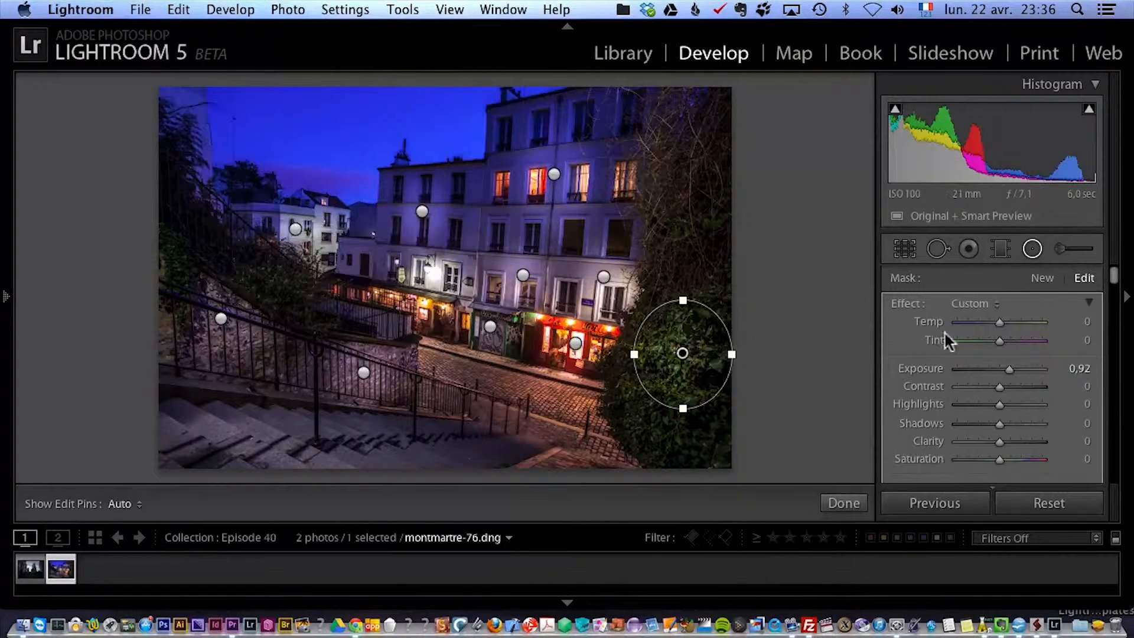
pyautogui.moveTo(1009, 370); pyautogui.dragTo(1007, 370)
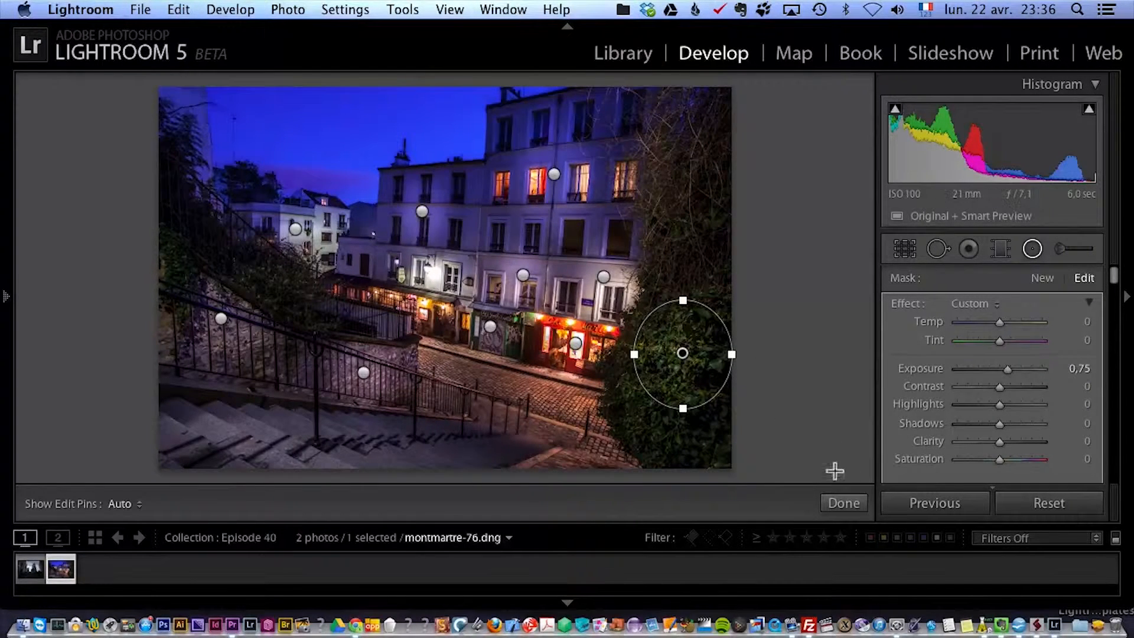
pyautogui.click(844, 503)
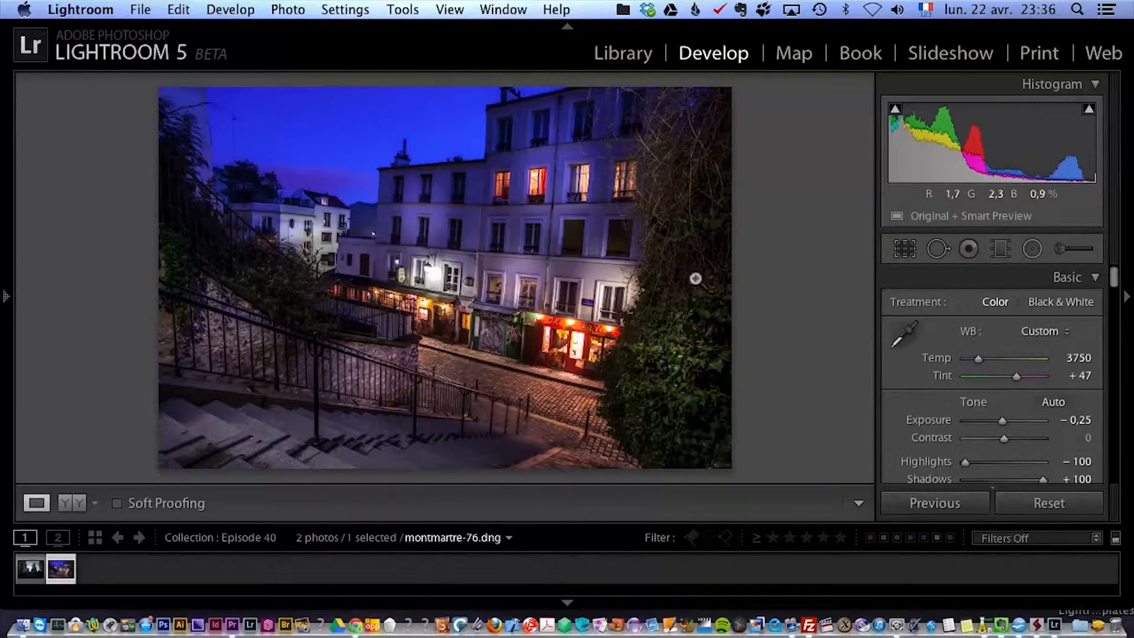
# Straighten the perspective with Upright Auto, then enable profile corrections and chromatic aberration removal.
pyautogui.moveTo(1112, 264)
pyautogui.mouseDown()
pyautogui.moveTo(1114, 277)
pyautogui.moveTo(1112, 253)
pyautogui.mouseUp()
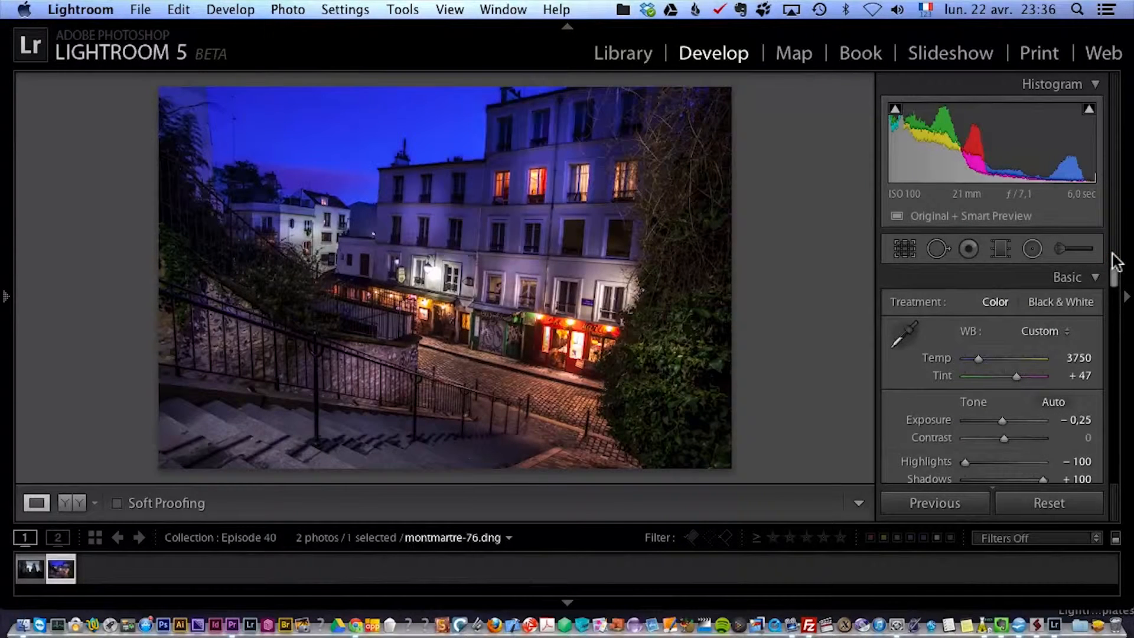
pyautogui.moveTo(1116, 280); pyautogui.dragTo(1132, 419)
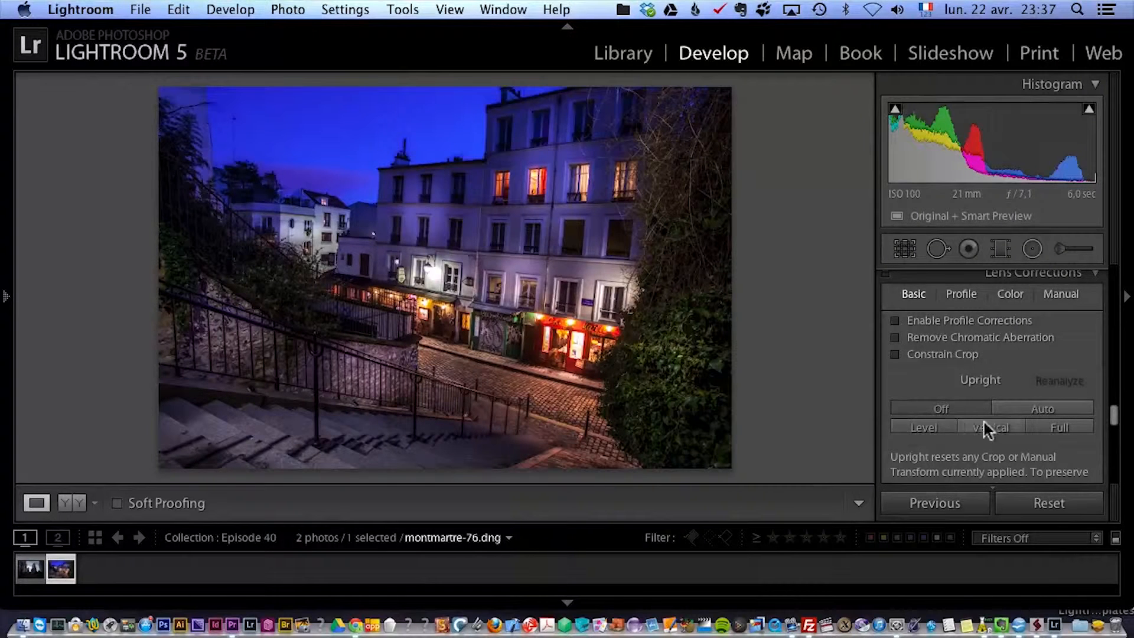
pyautogui.click(1043, 409)
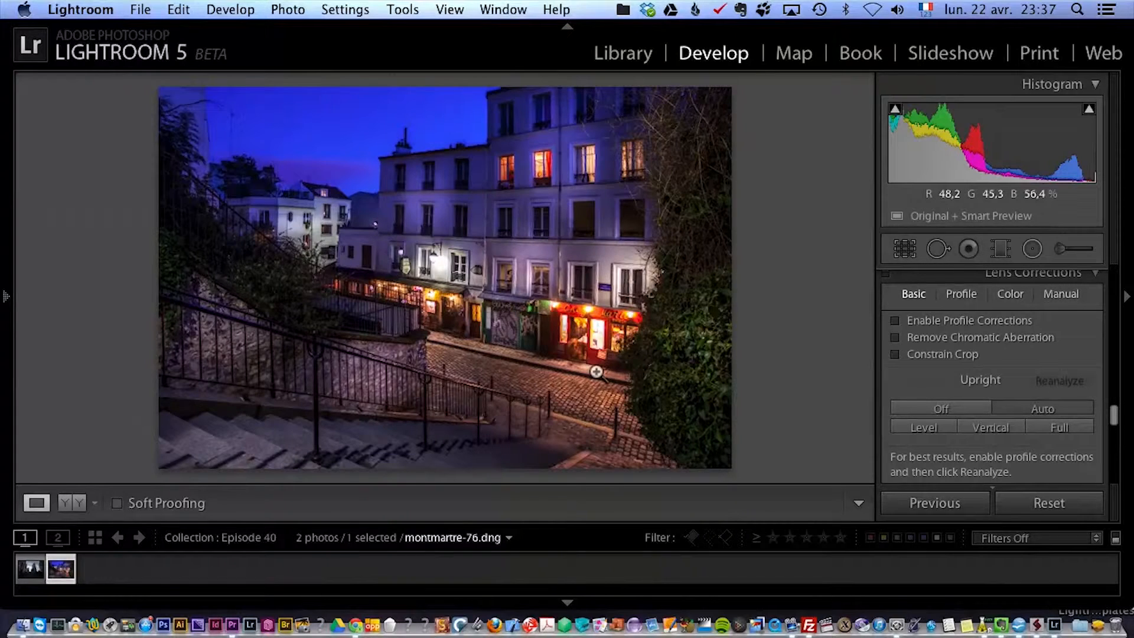
pyautogui.click(923, 320)
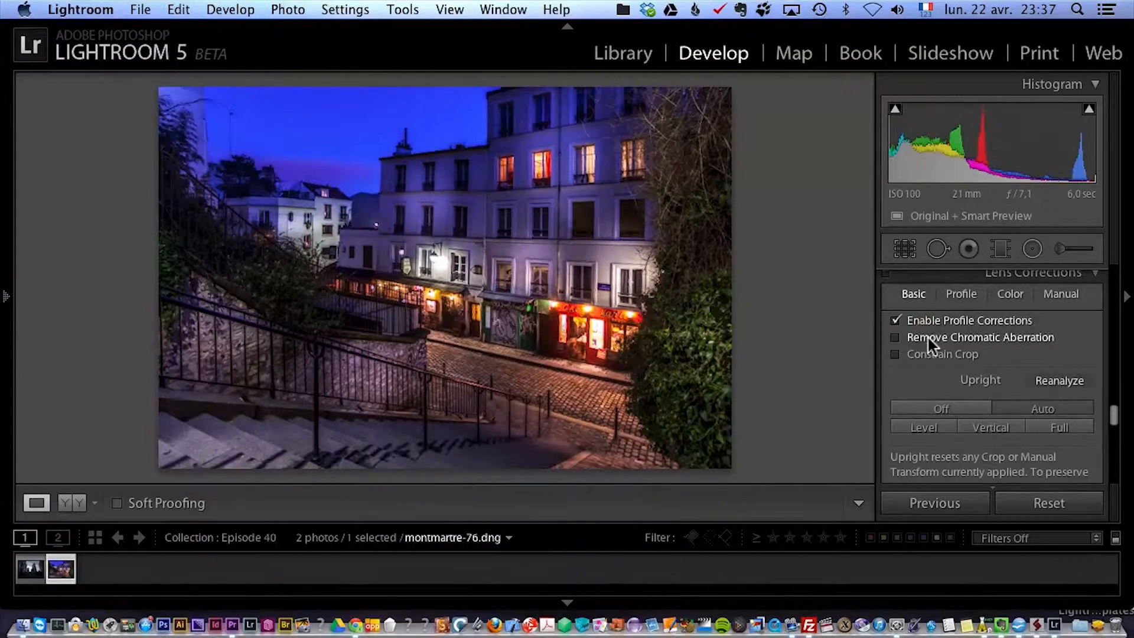
pyautogui.click(933, 338)
# Apply a post-crop vignette with Amount −7 to the Montmartre photo.
pyautogui.moveTo(1118, 421); pyautogui.dragTo(1114, 439)
pyautogui.moveTo(1002, 332); pyautogui.dragTo(1000, 336)
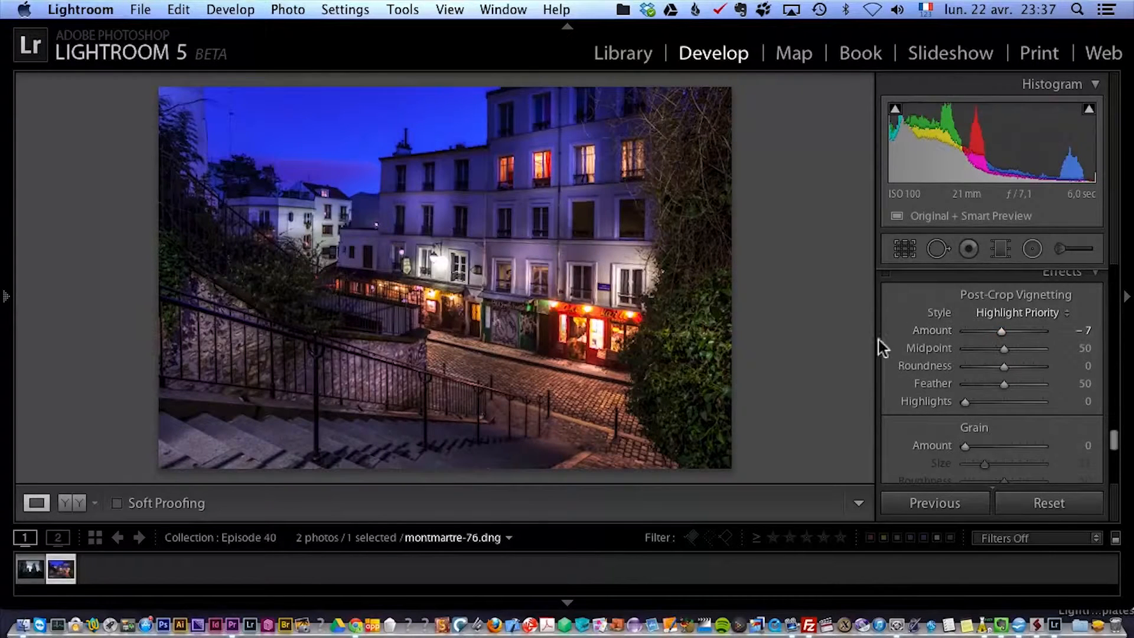
# Compare the Montmartre photo before and after the edits and inspect the result in full screen.
pyautogui.press('alt')
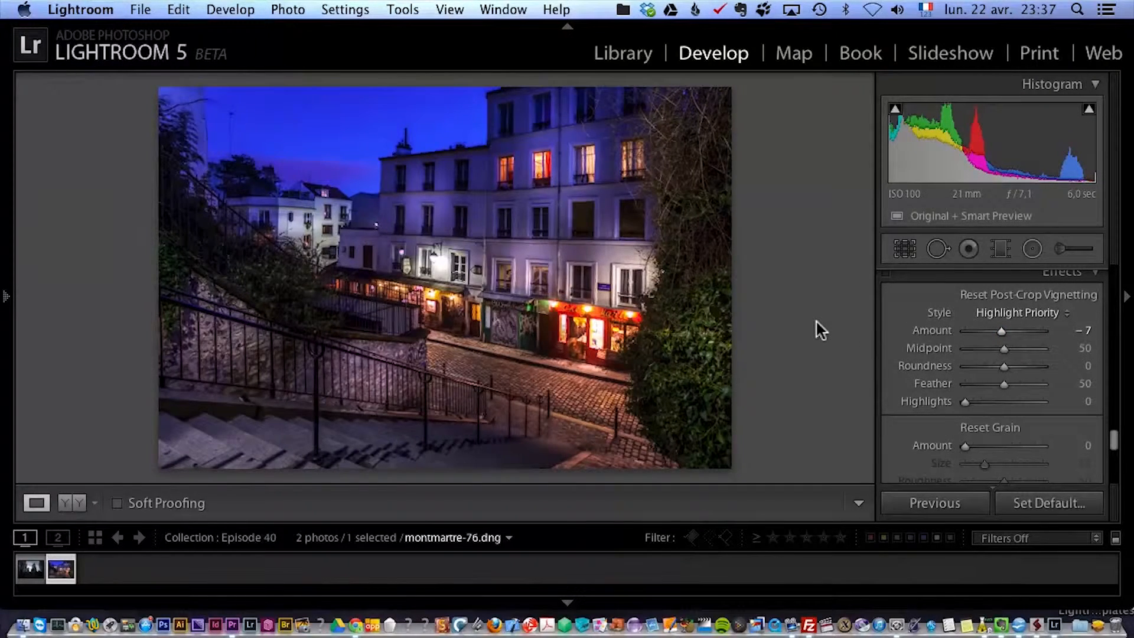
pyautogui.press('\\')
pyautogui.press('\\')
pyautogui.press('\\')
pyautogui.press('\\')
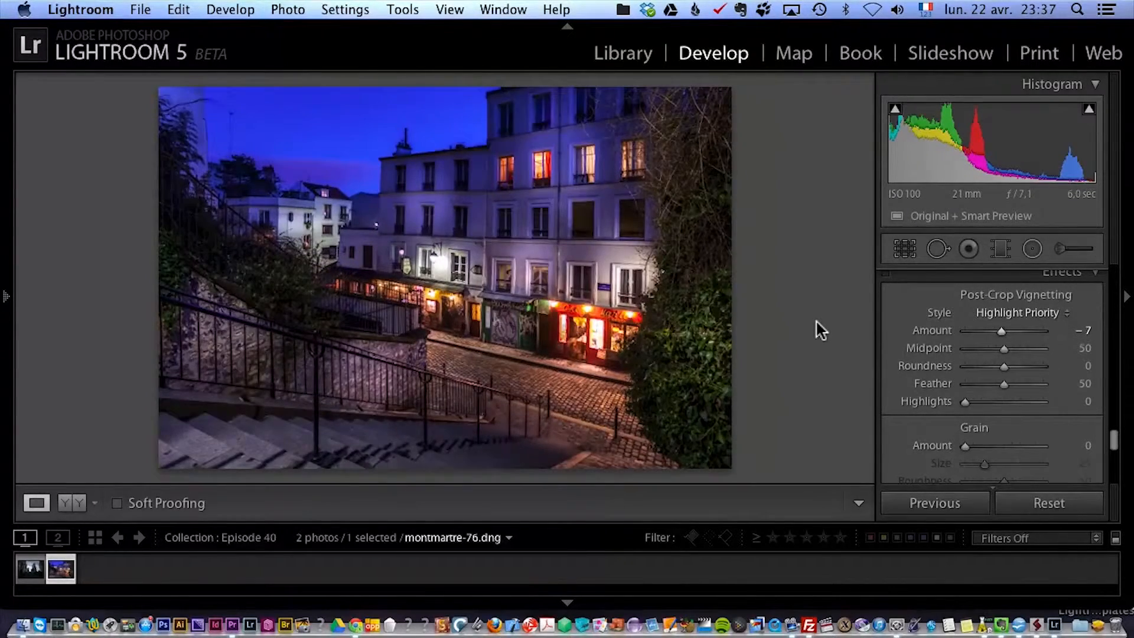
pyautogui.press('f')
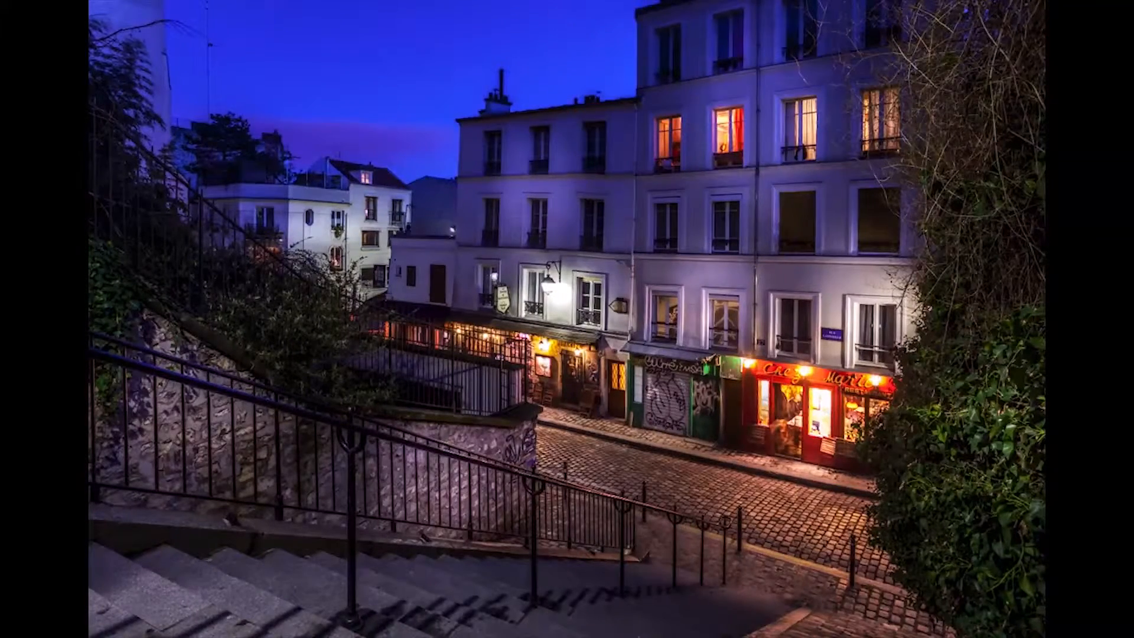
pyautogui.press('f')
pyautogui.press('\\')
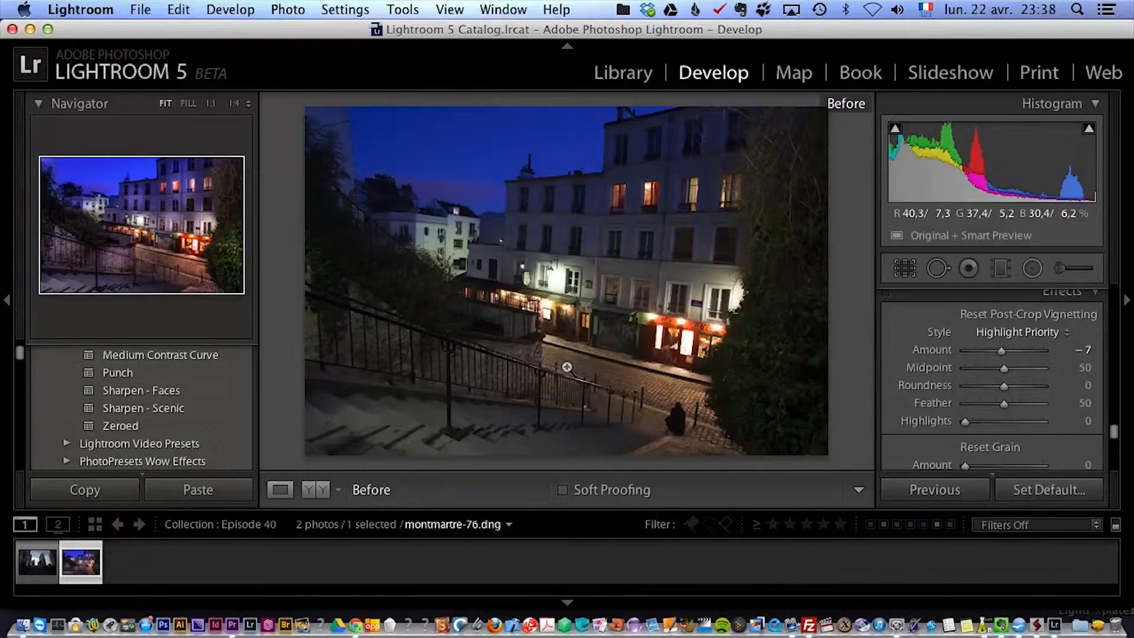
pyautogui.press('\\')
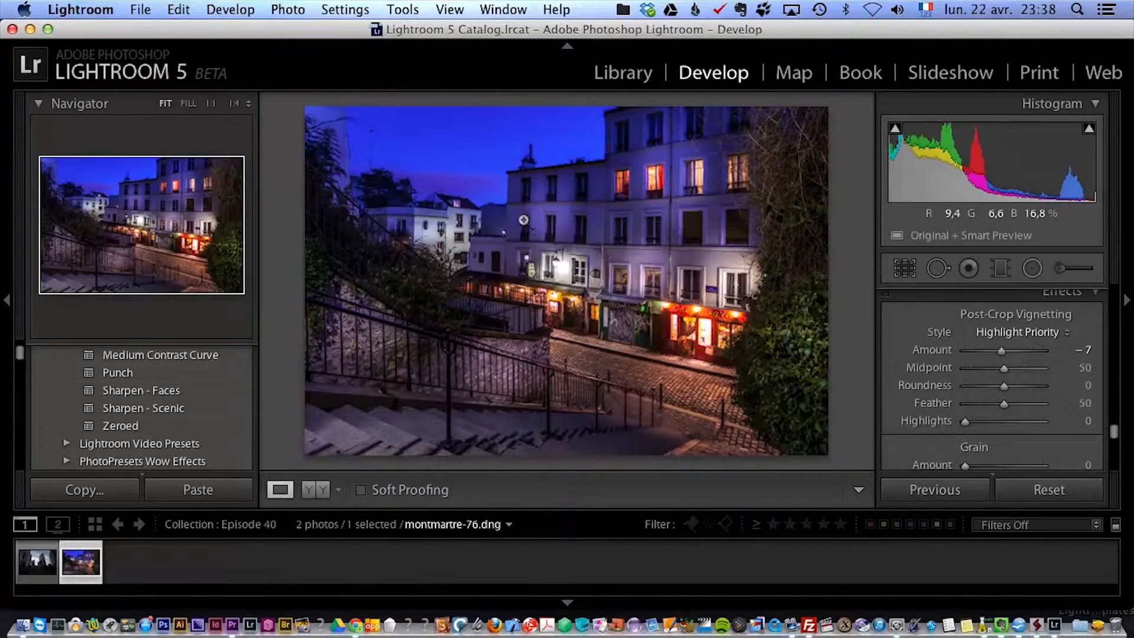
# Open defense-35.cr2 and set Highlights to −100, Shadows to +100, Whites to +68 and Blacks to −14.
pyautogui.moveTo(1115, 435)
pyautogui.mouseDown()
pyautogui.moveTo(1115, 454)
pyautogui.moveTo(1114, 417)
pyautogui.mouseUp()
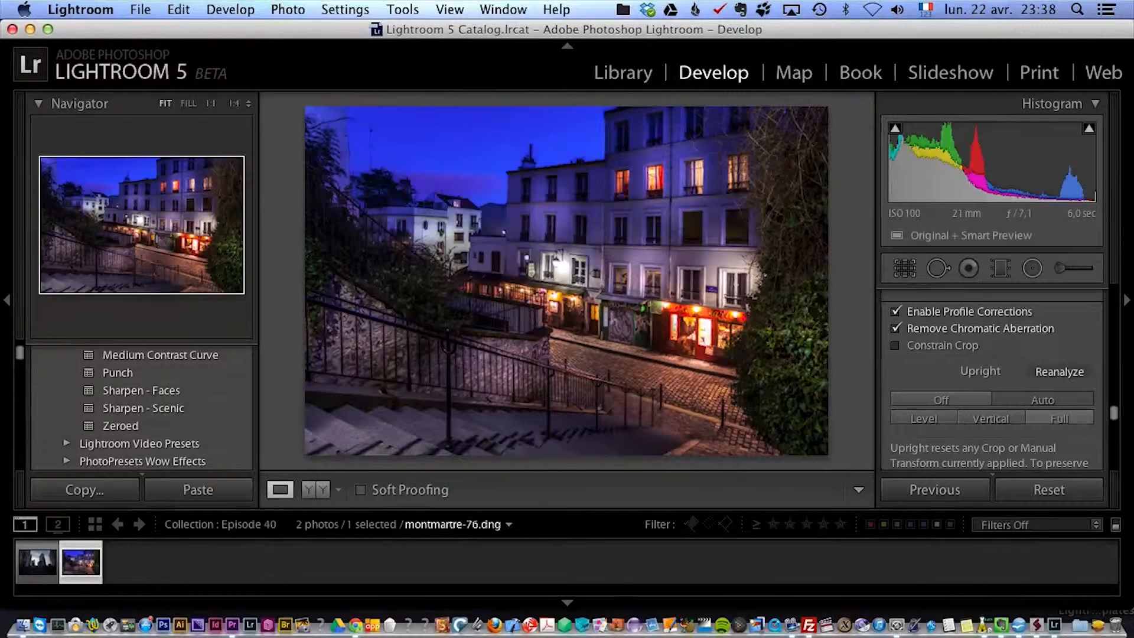
pyautogui.click(34, 563)
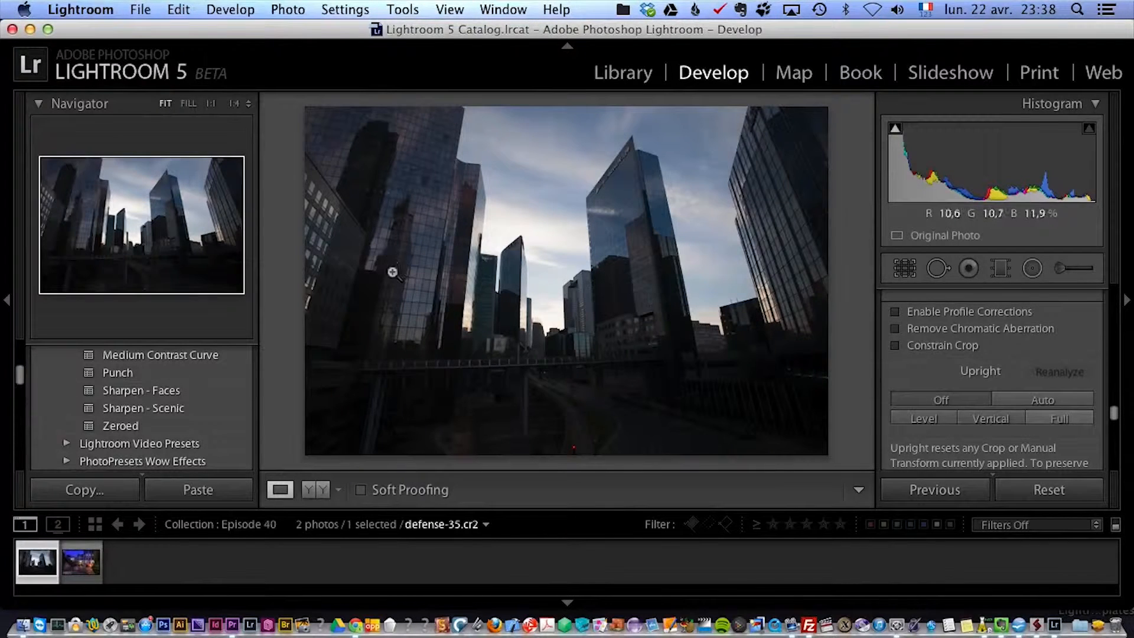
pyautogui.moveTo(1118, 418); pyautogui.dragTo(1114, 302)
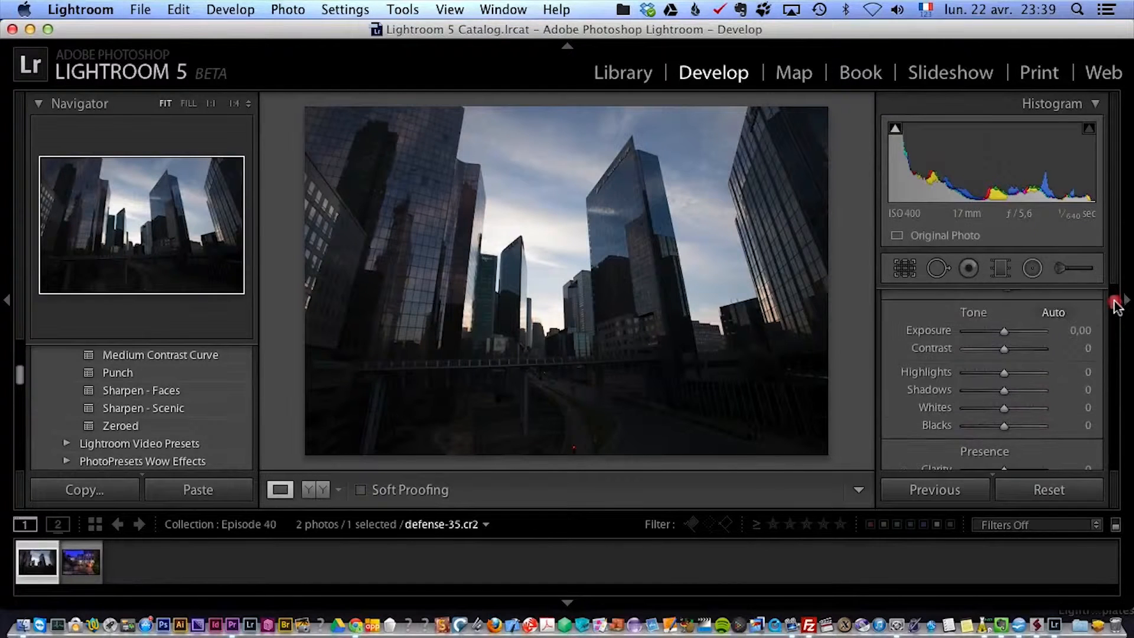
pyautogui.moveTo(1005, 390); pyautogui.dragTo(964, 373)
pyautogui.moveTo(1005, 411)
pyautogui.mouseDown()
pyautogui.moveTo(1032, 411)
pyautogui.moveTo(999, 426)
pyautogui.mouseUp()
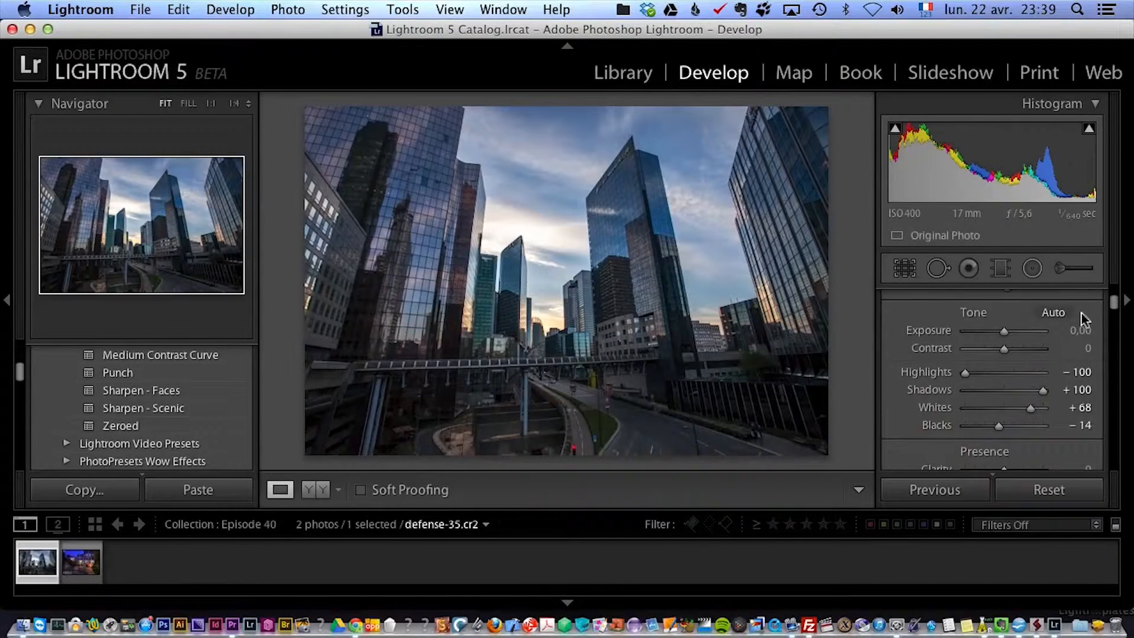
# Set the white balance of the skyscraper photo to Daylight.
pyautogui.scroll(3, 1115, 308)
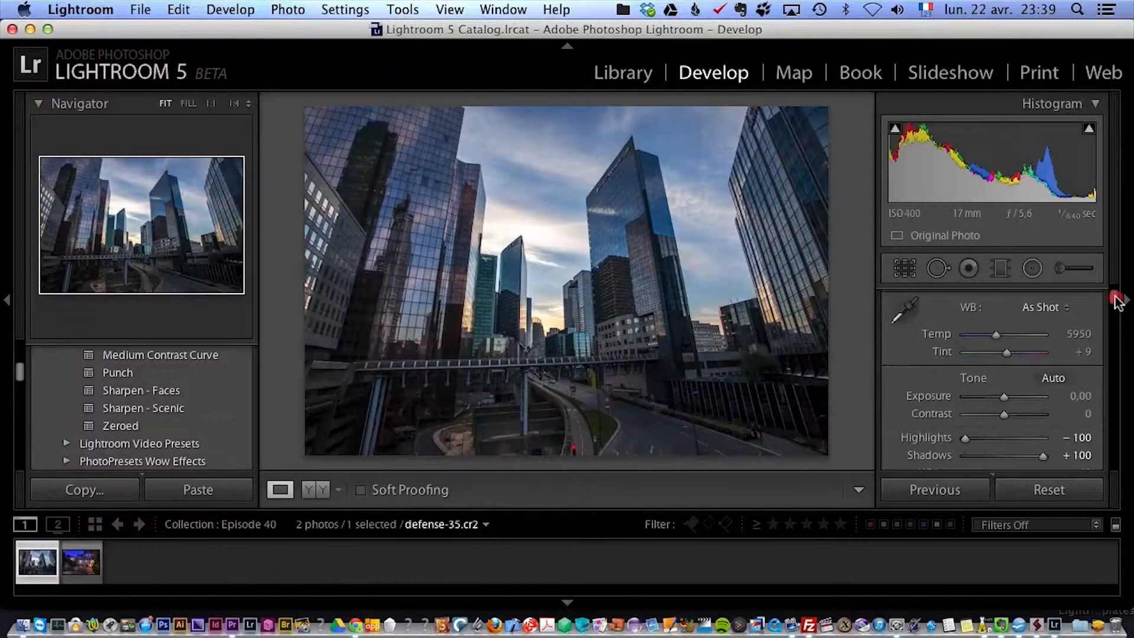
pyautogui.moveTo(1062, 308); pyautogui.dragTo(1063, 334)
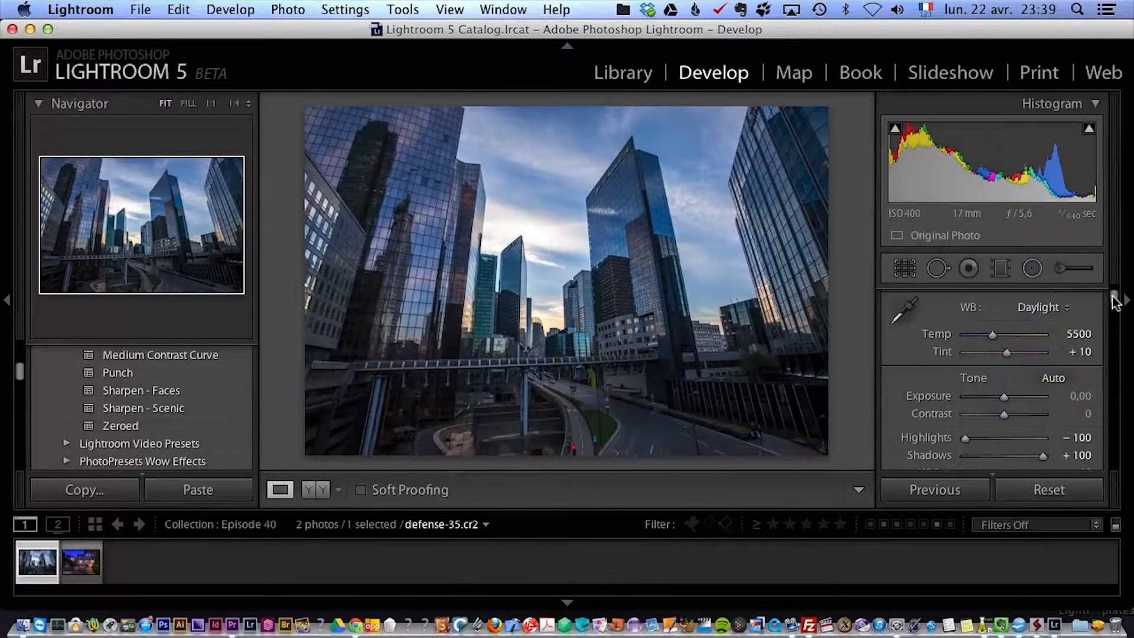
# Set the Clarity of the skyscraper photo to +34.
pyautogui.moveTo(1116, 301); pyautogui.dragTo(1114, 312)
pyautogui.click(1016, 384)
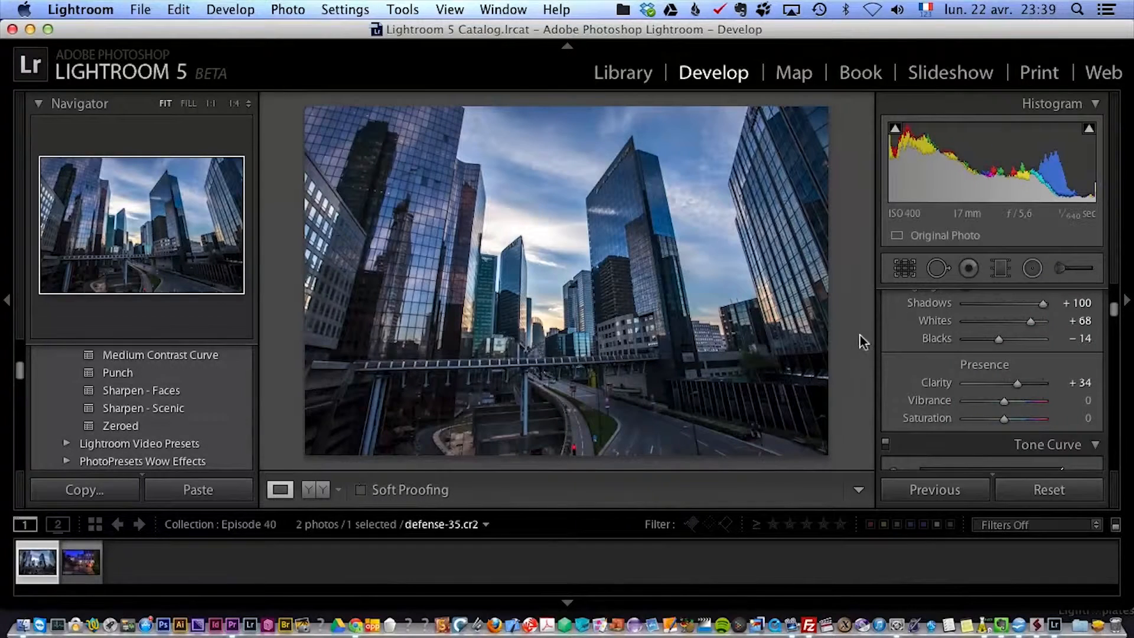
# Start Spot Removal in Heal mode and use Visualize Spots to examine the sky above the central tower at 1:1.
pyautogui.click(938, 269)
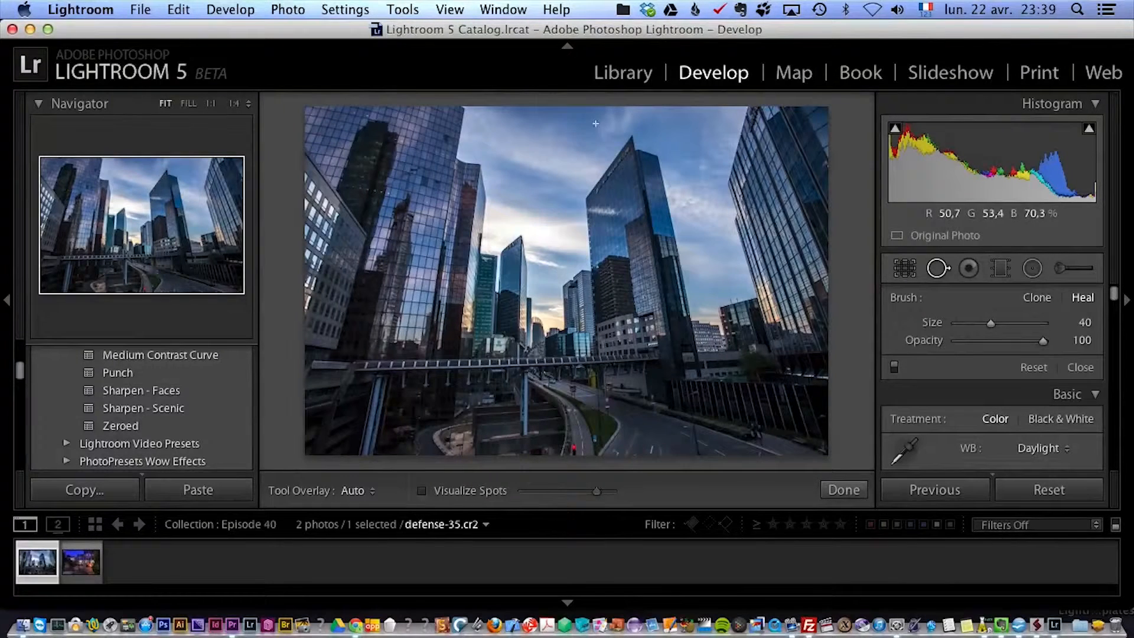
pyautogui.click(442, 492)
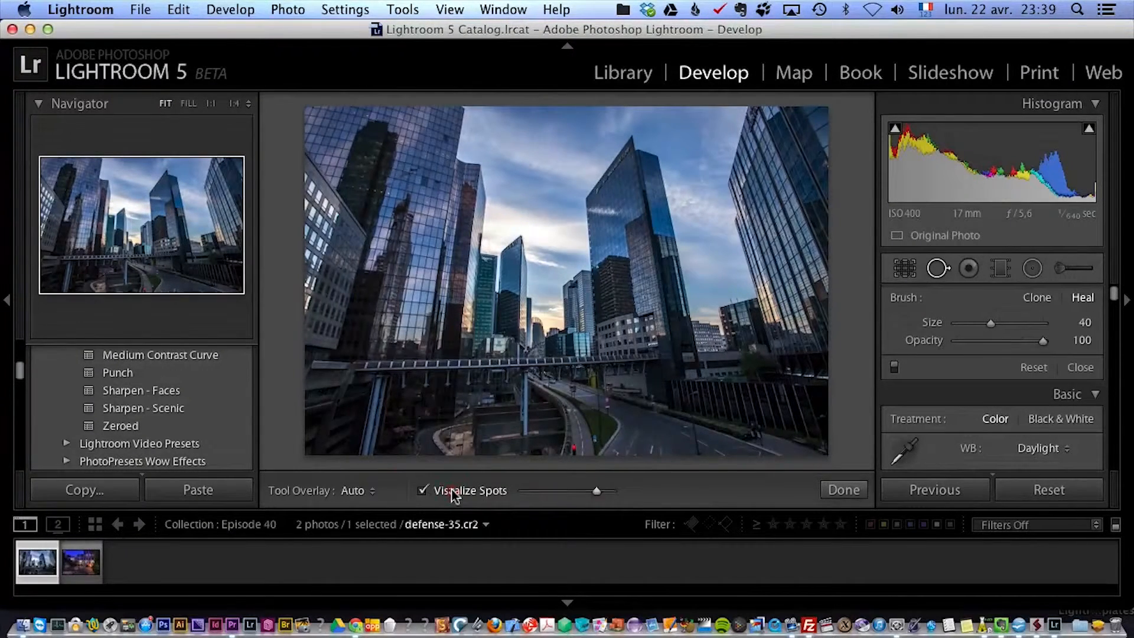
pyautogui.click(650, 148)
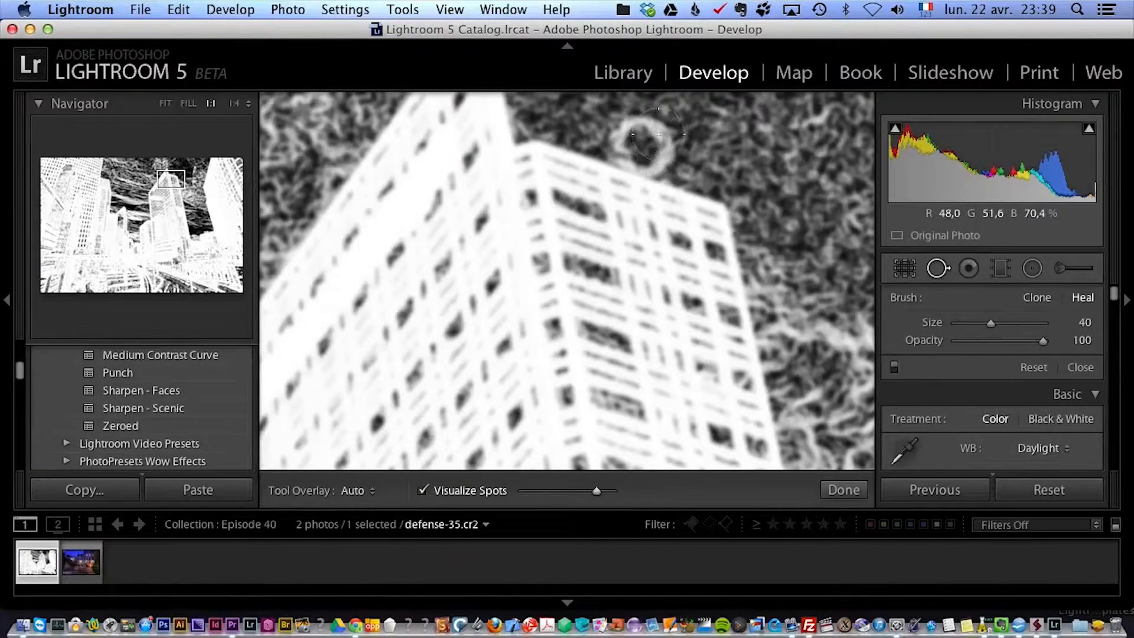
pyautogui.click(458, 494)
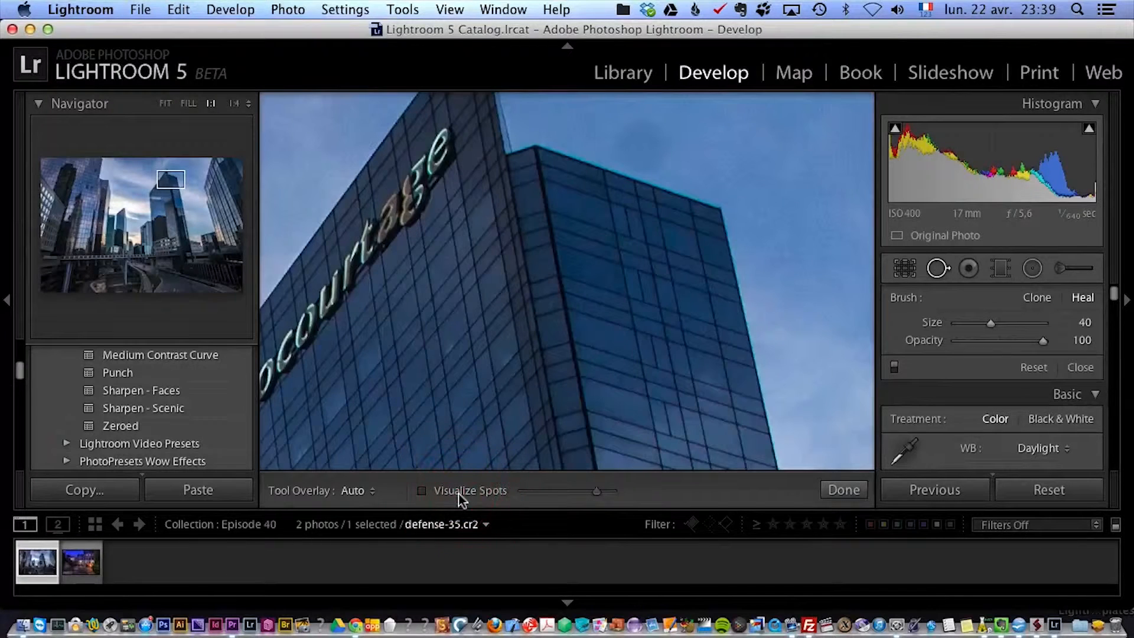
pyautogui.click(461, 499)
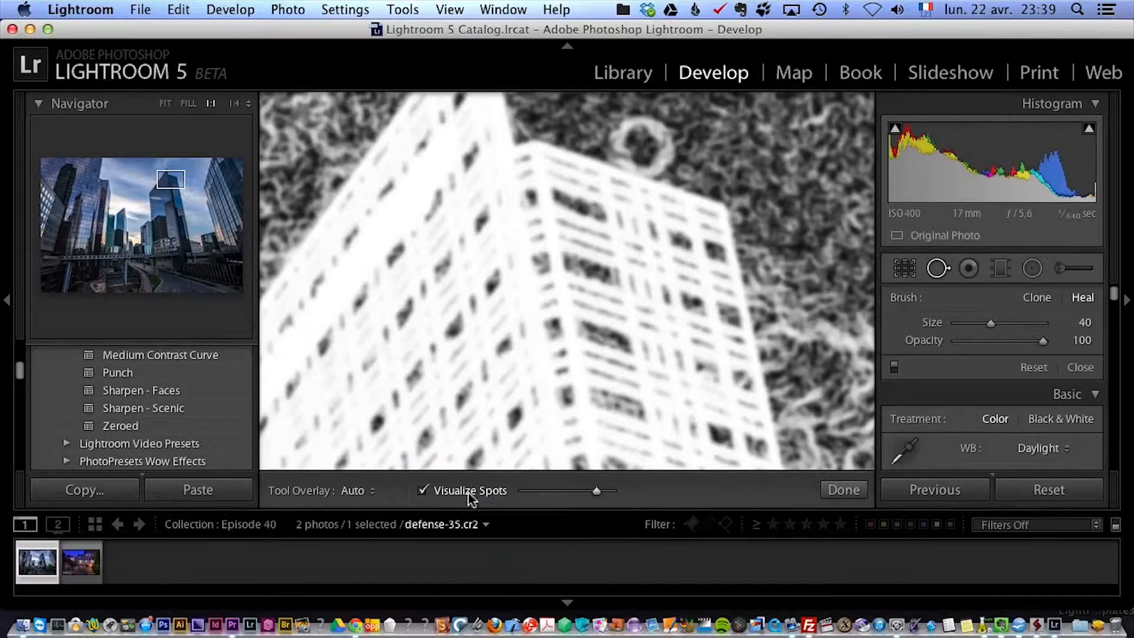
# Heal the ring-shaped dust spot in the sky just above the tower's roof at size 40, and return to the fitted view.
pyautogui.click(467, 491)
pyautogui.moveTo(648, 144)
pyautogui.mouseDown()
pyautogui.moveTo(626, 140)
pyautogui.moveTo(688, 153)
pyautogui.mouseUp()
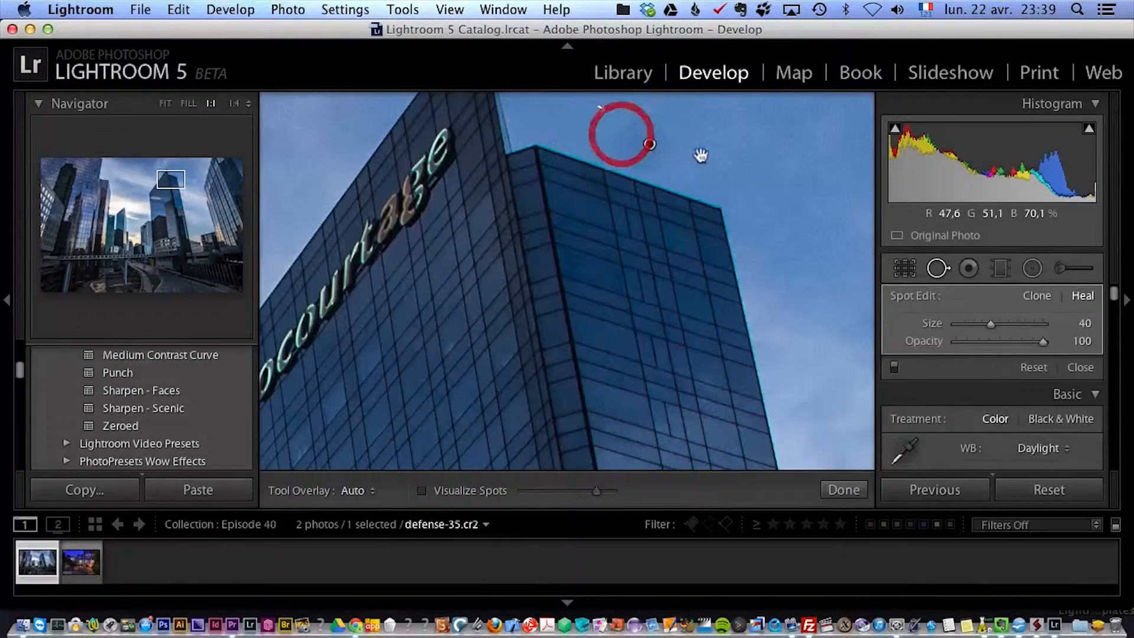
pyautogui.click(1084, 368)
pyautogui.click(502, 380)
pyautogui.click(502, 380)
pyautogui.click(499, 386)
pyautogui.click(500, 383)
pyautogui.click(502, 381)
pyautogui.click(742, 304)
pyautogui.click(741, 304)
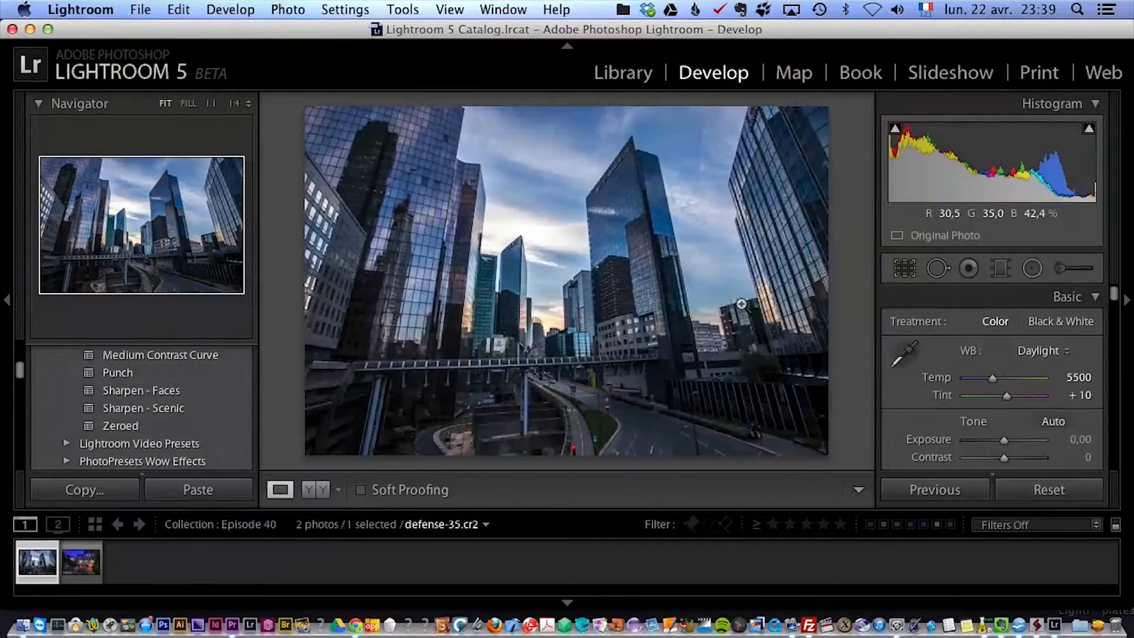
# Apply the Auto Upright correction to the skyscraper photo, comparing it with Off.
pyautogui.moveTo(1120, 298); pyautogui.dragTo(1125, 425)
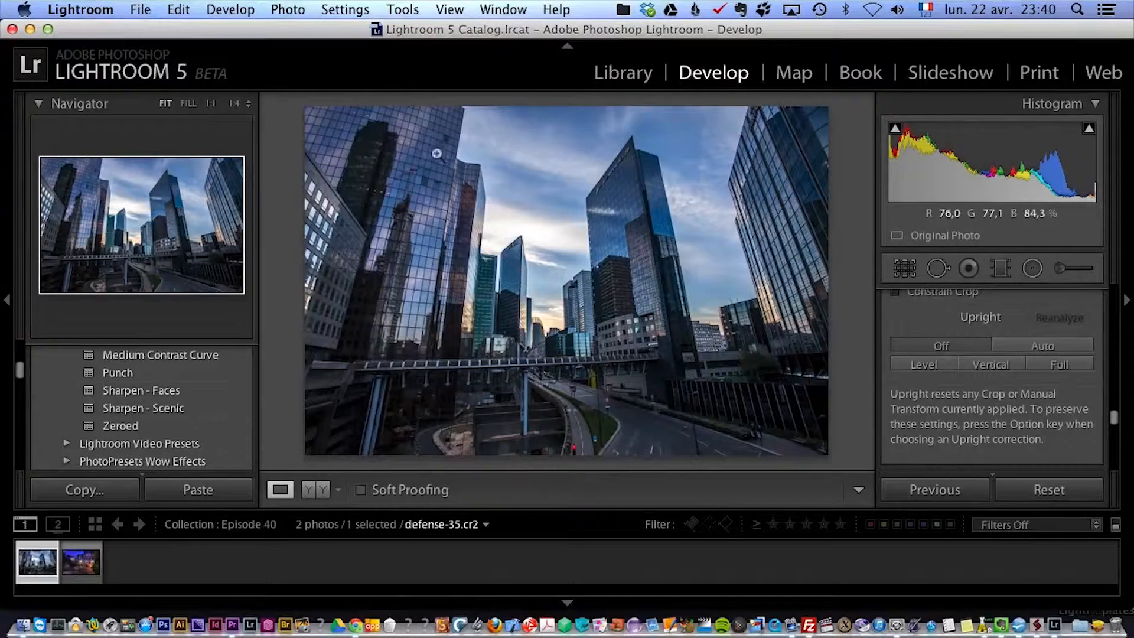
pyautogui.click(1064, 348)
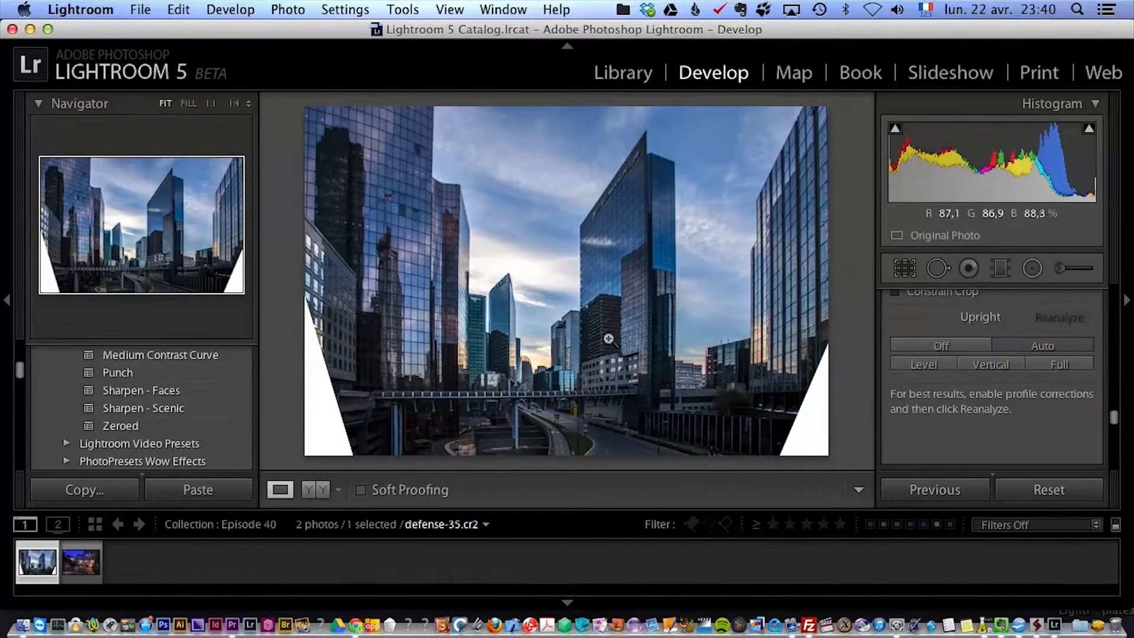
pyautogui.click(962, 344)
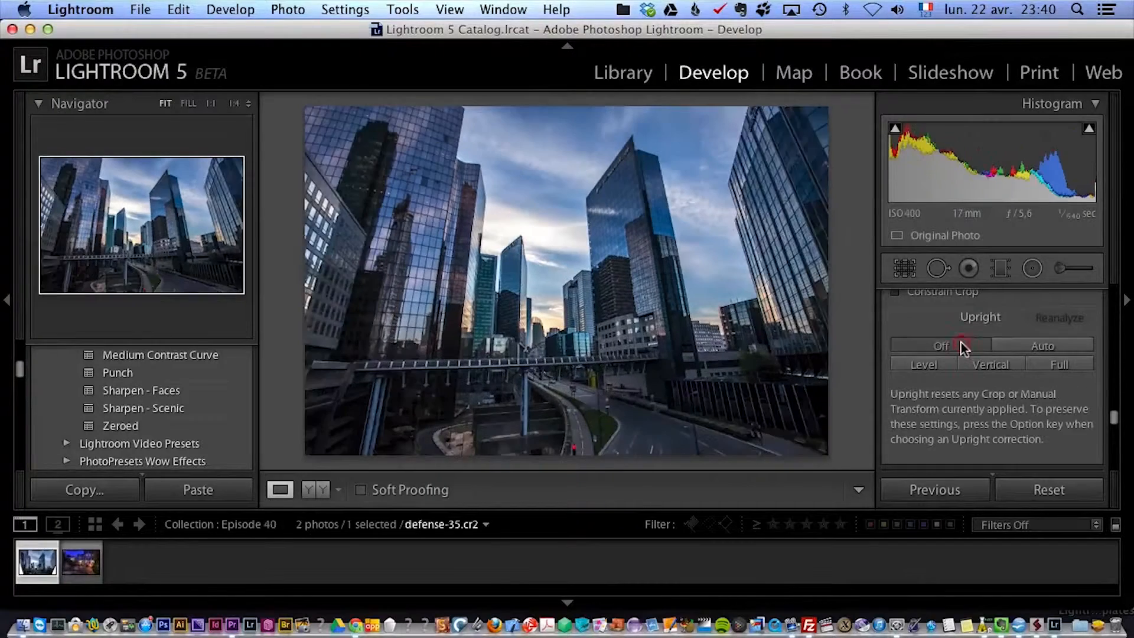
pyautogui.click(1028, 343)
pyautogui.click(954, 346)
pyautogui.click(1025, 347)
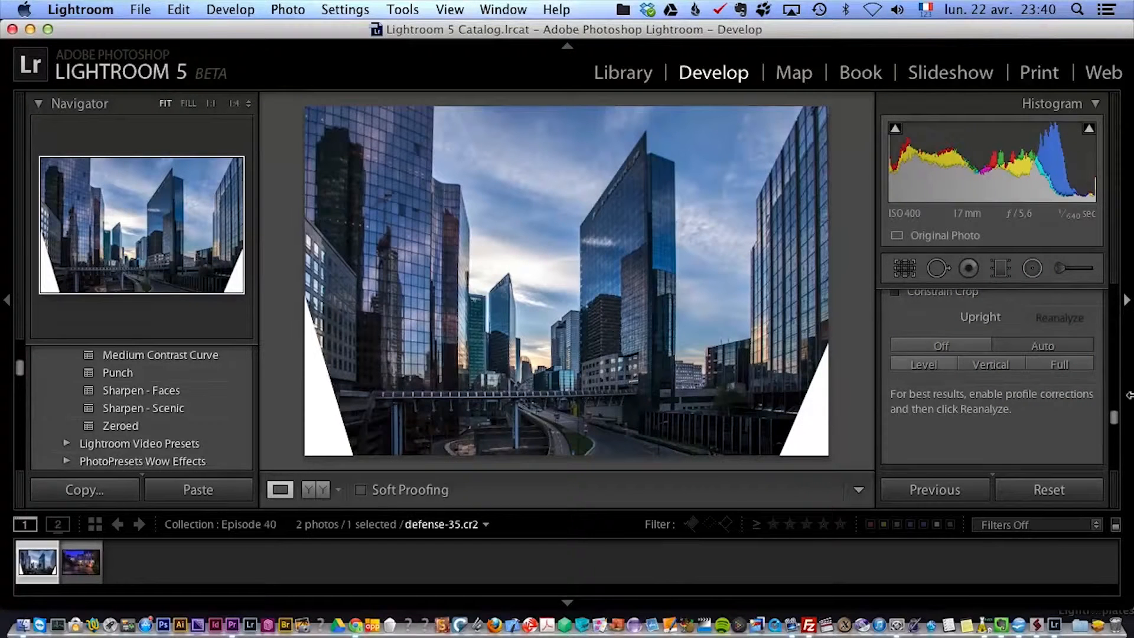
# Try the Auto Upright correction with Constrain Crop enabled.
pyautogui.moveTo(1116, 420); pyautogui.dragTo(1115, 412)
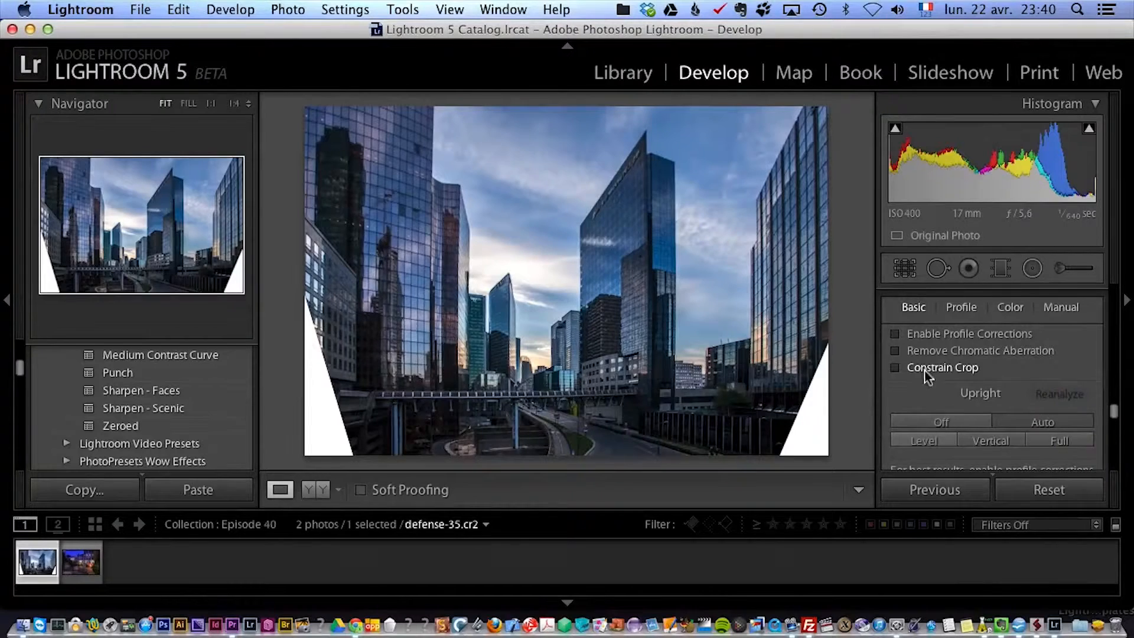
pyautogui.click(958, 423)
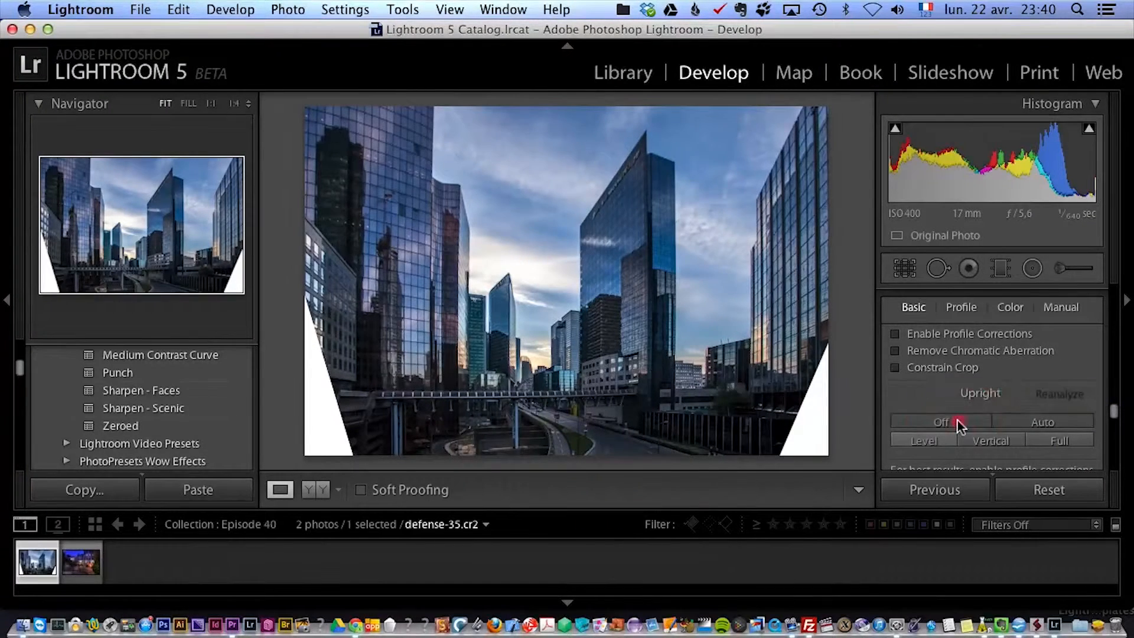
pyautogui.click(934, 366)
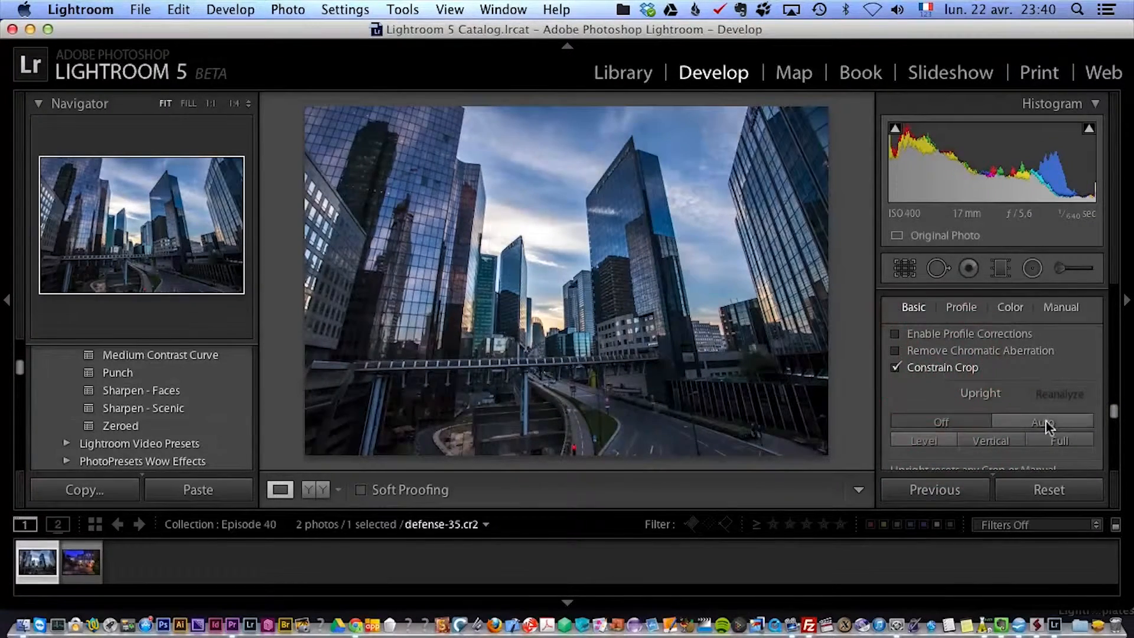
pyautogui.click(1045, 421)
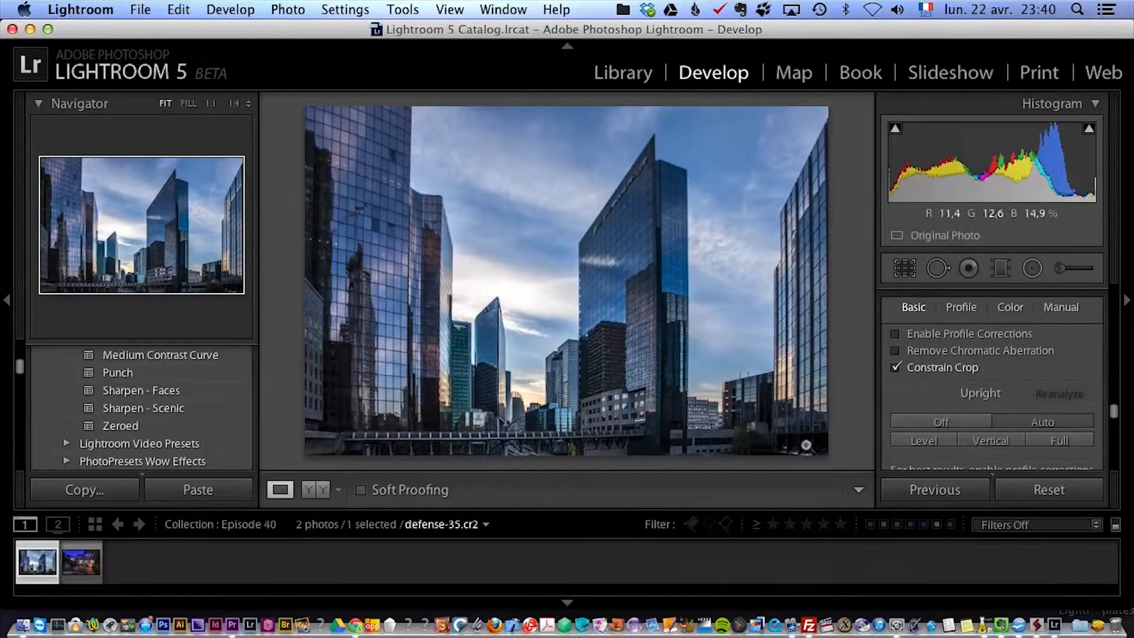
# Disable Constrain Crop and reapply the Auto Upright correction.
pyautogui.click(930, 420)
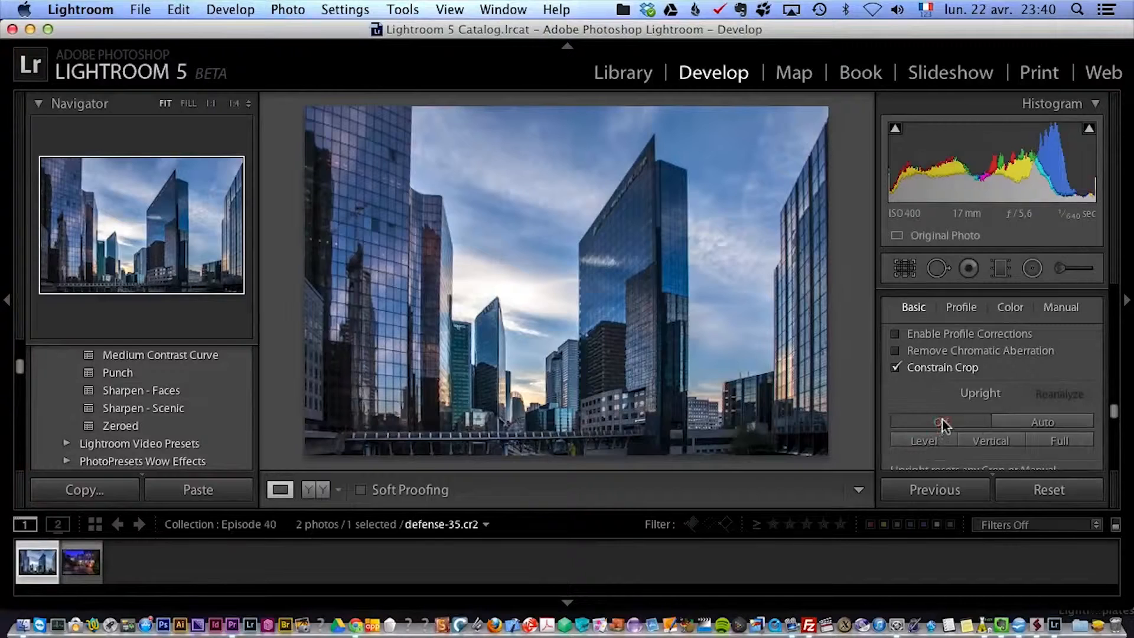
pyautogui.click(940, 369)
pyautogui.click(1047, 424)
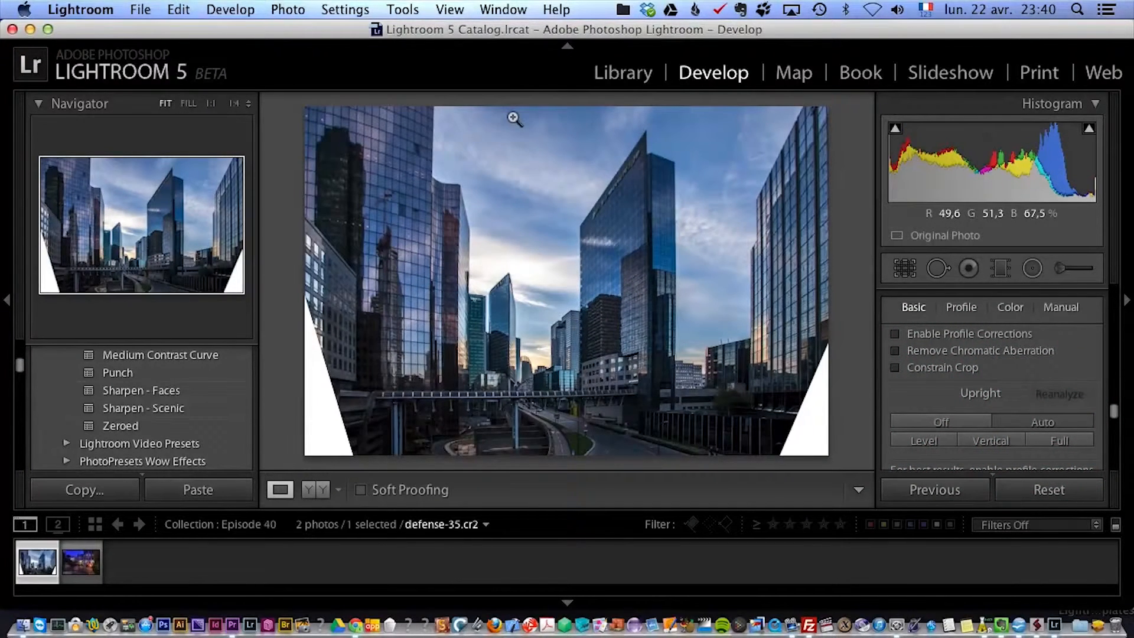
# Crop both sides of the photo inward to cut away the white corners left by the perspective correction.
pyautogui.click(905, 270)
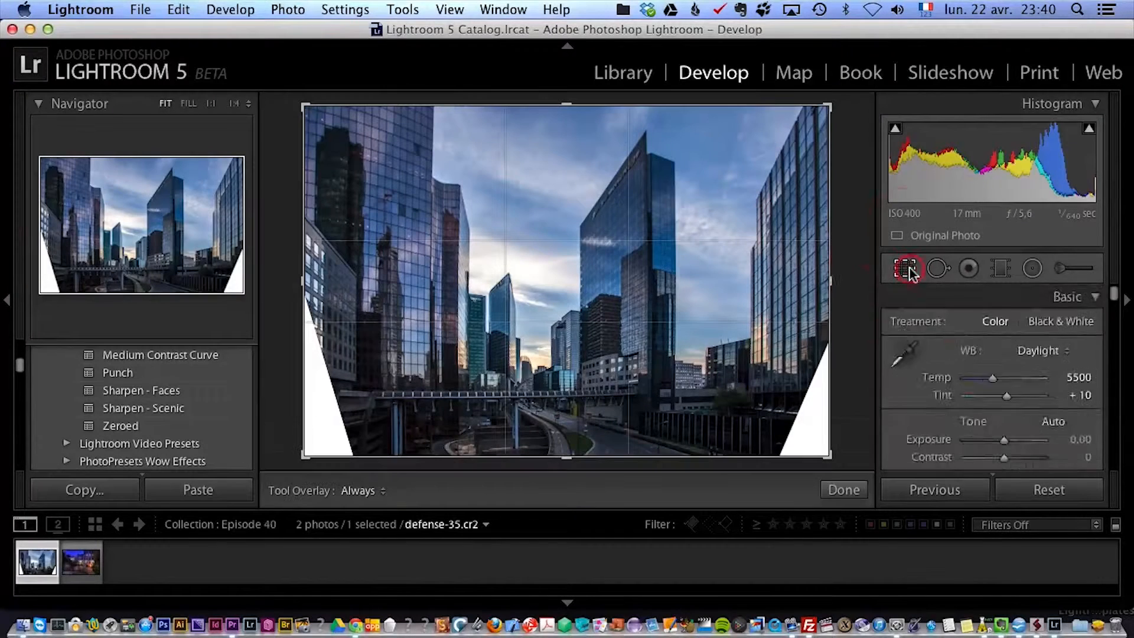
pyautogui.moveTo(829, 280); pyautogui.dragTo(800, 279)
pyautogui.moveTo(315, 274); pyautogui.dragTo(350, 284)
pyautogui.press('r')
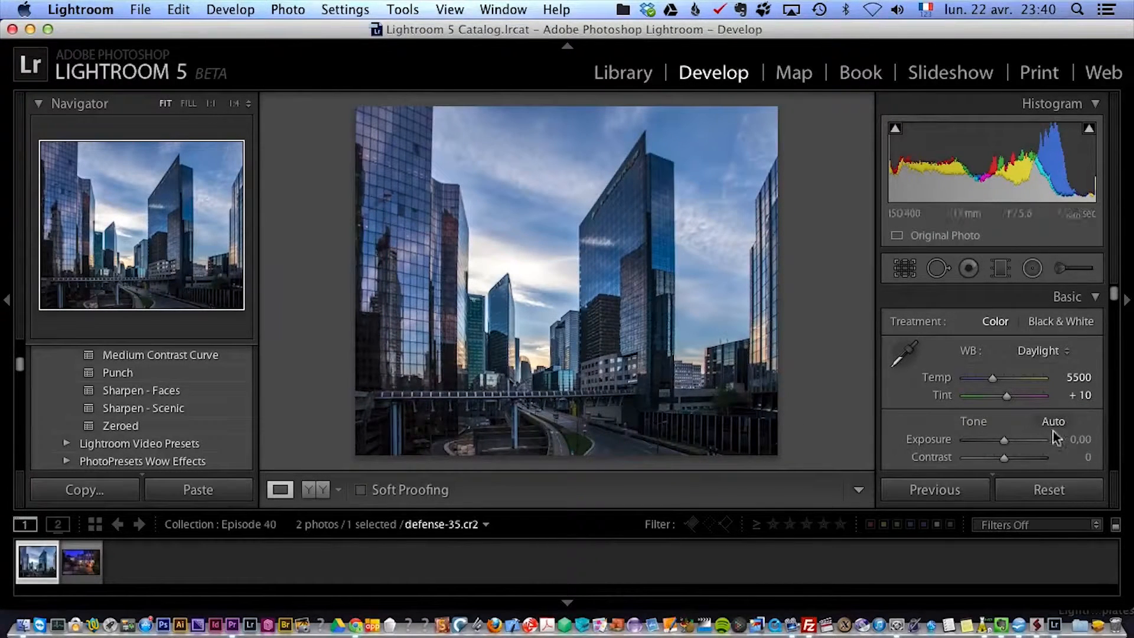
pyautogui.moveTo(1115, 298); pyautogui.dragTo(1125, 424)
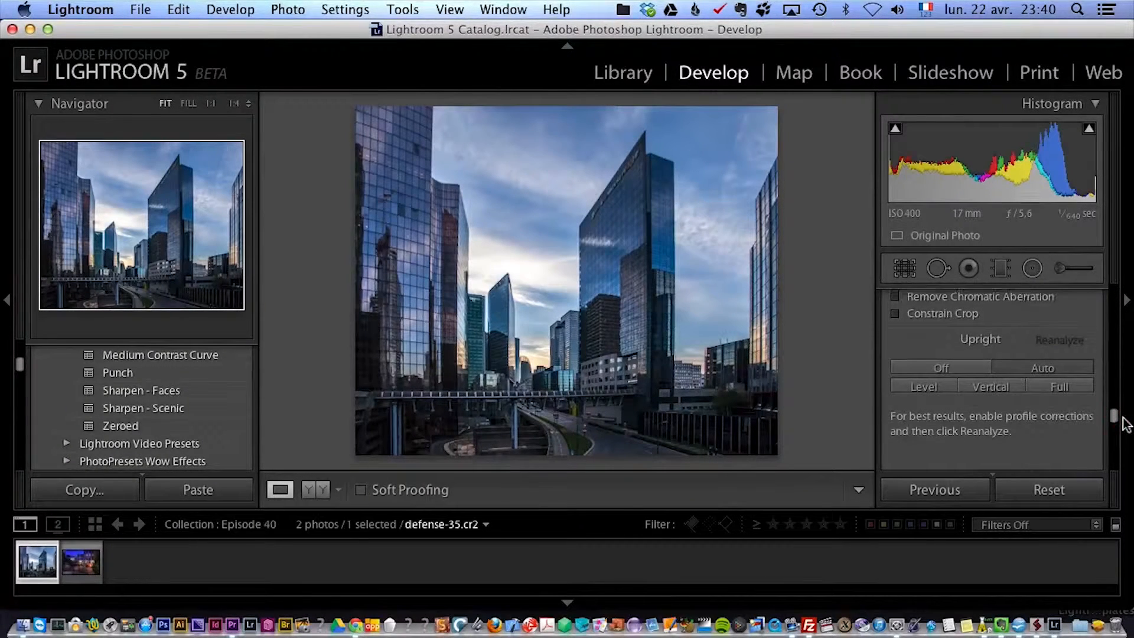
pyautogui.click(1044, 490)
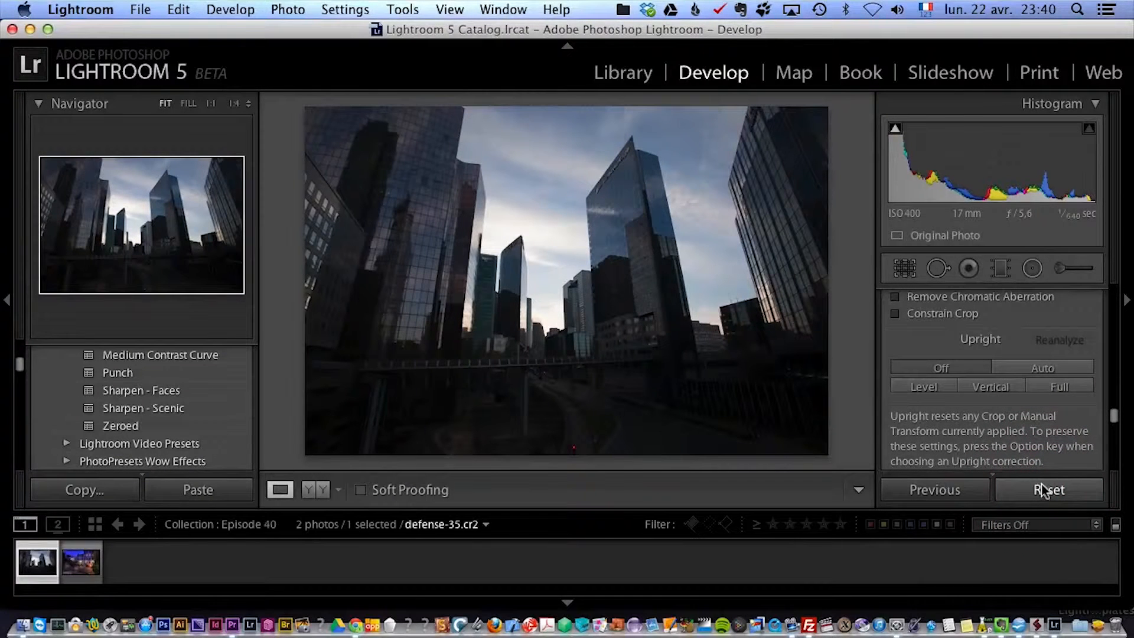
pyautogui.press('super+z')
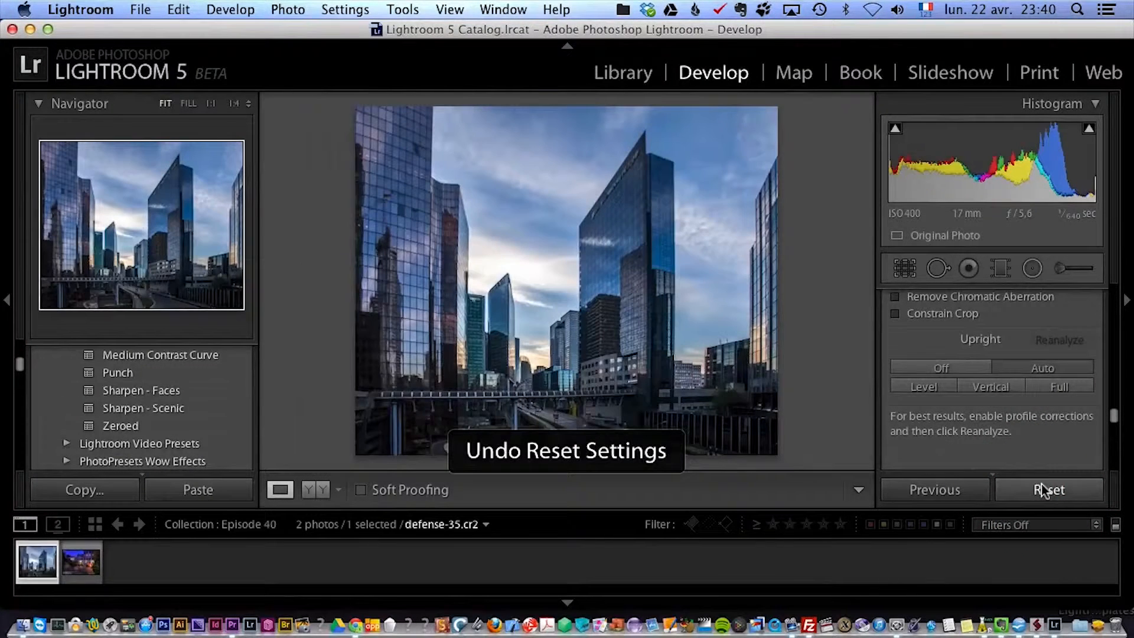
# Compare the Off, Vertical and Auto Upright corrections on the skyscraper photo.
pyautogui.click(958, 363)
pyautogui.click(986, 386)
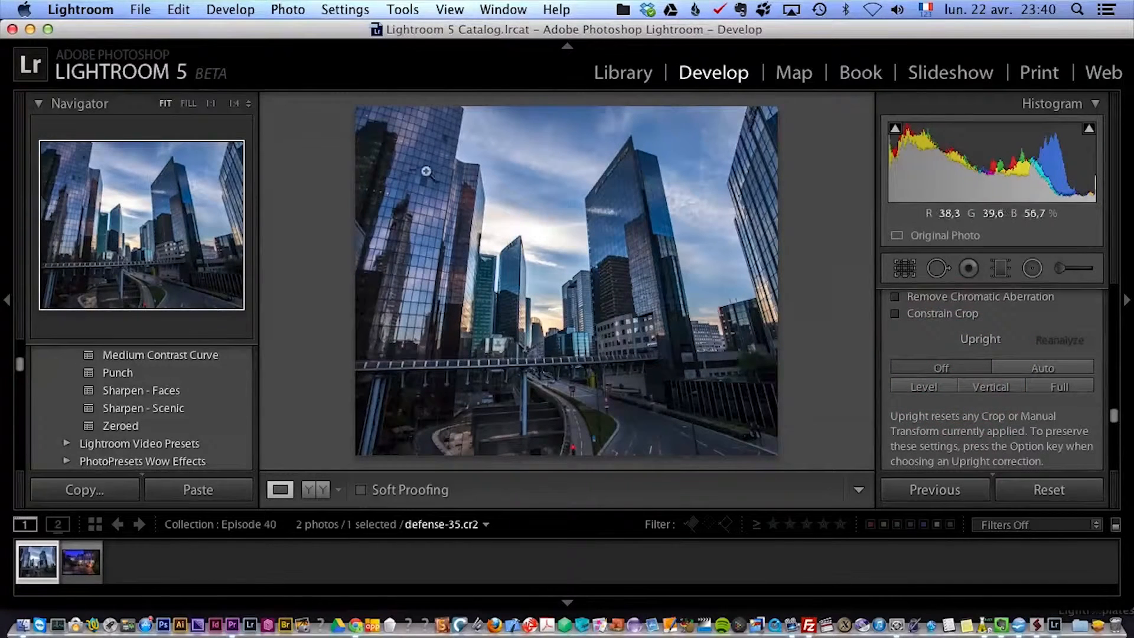
pyautogui.click(984, 384)
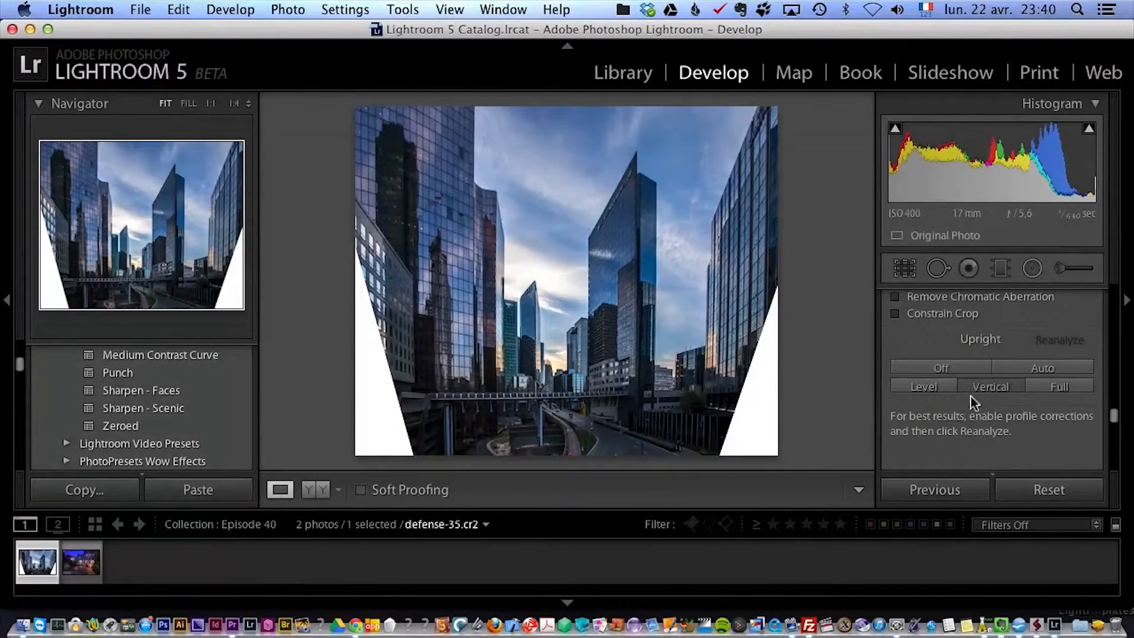
pyautogui.click(940, 366)
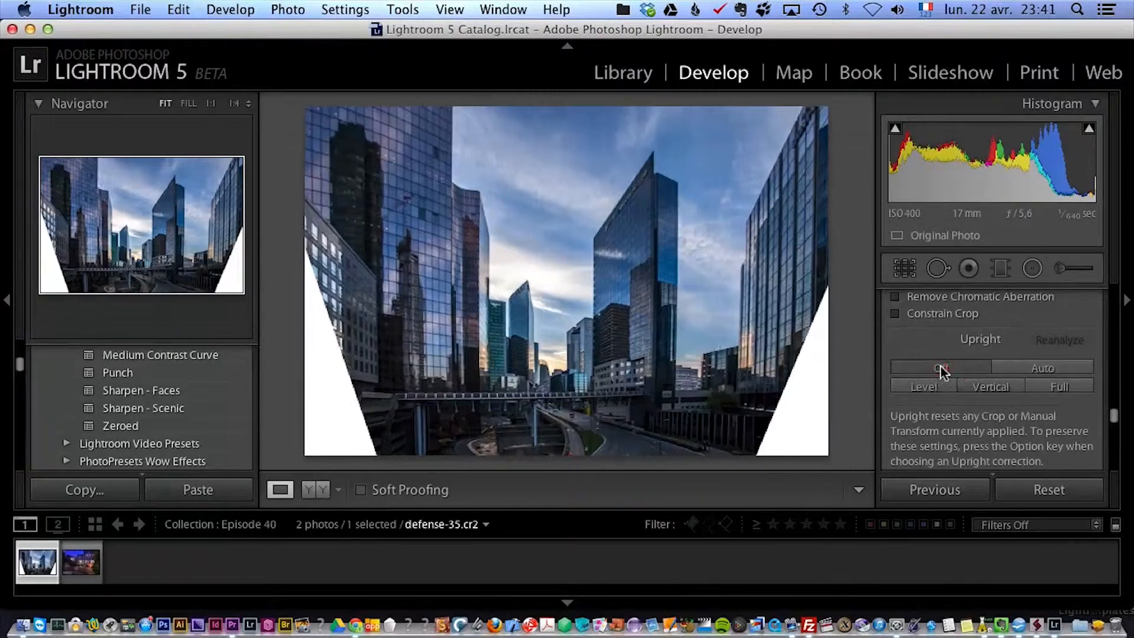
pyautogui.click(1034, 367)
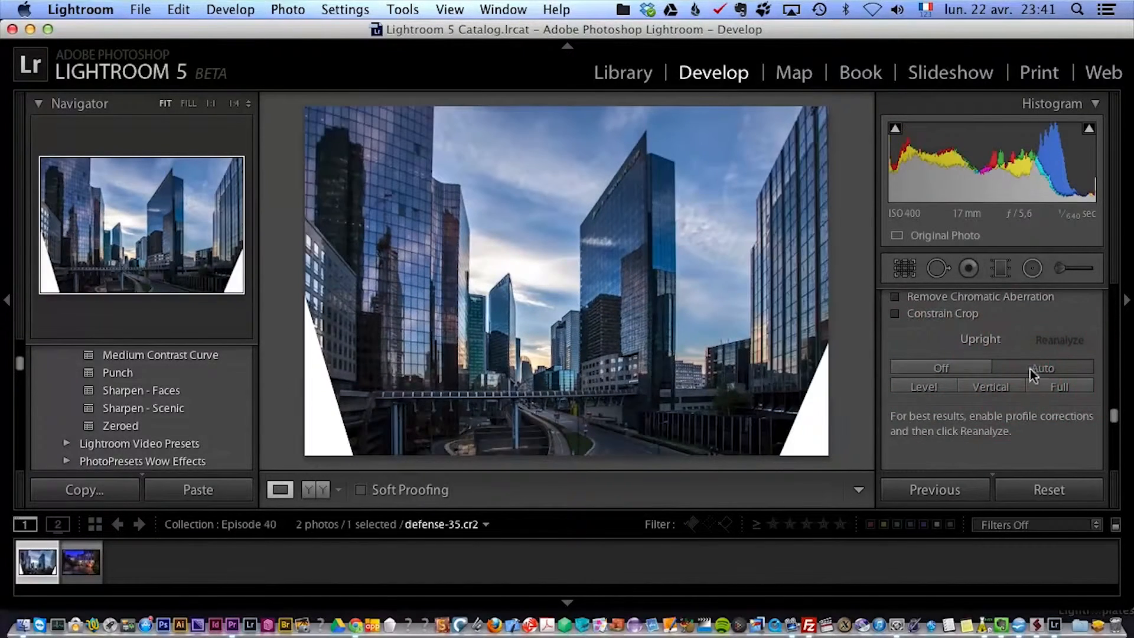
pyautogui.click(951, 367)
pyautogui.click(988, 386)
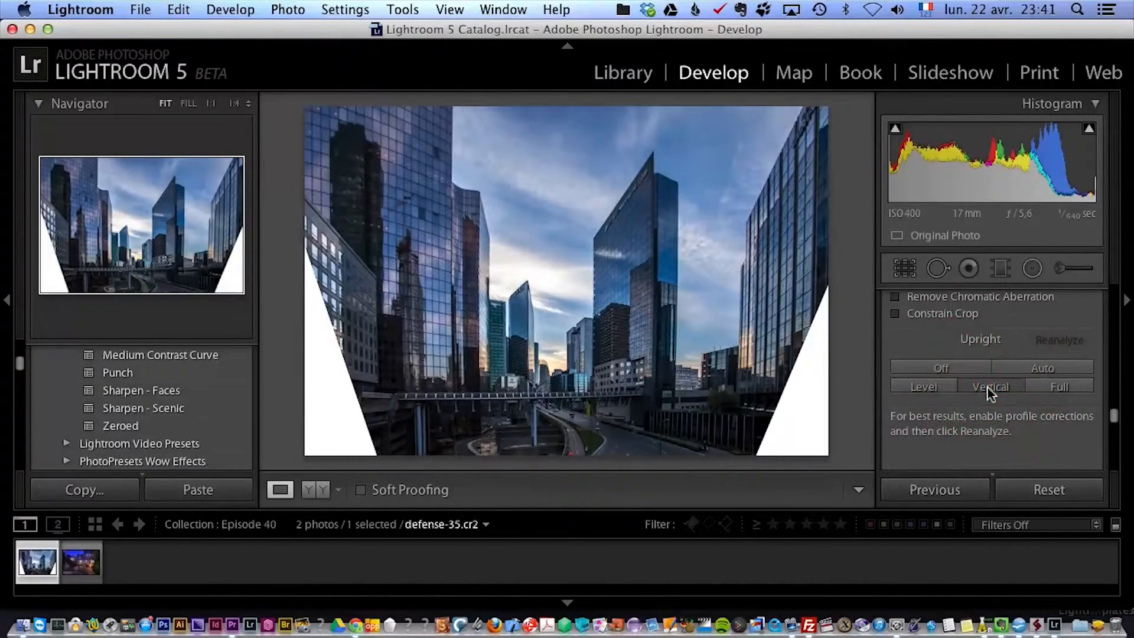
# Try the Level, Vertical and Full Upright corrections and settle on Auto.
pyautogui.click(954, 364)
pyautogui.click(934, 383)
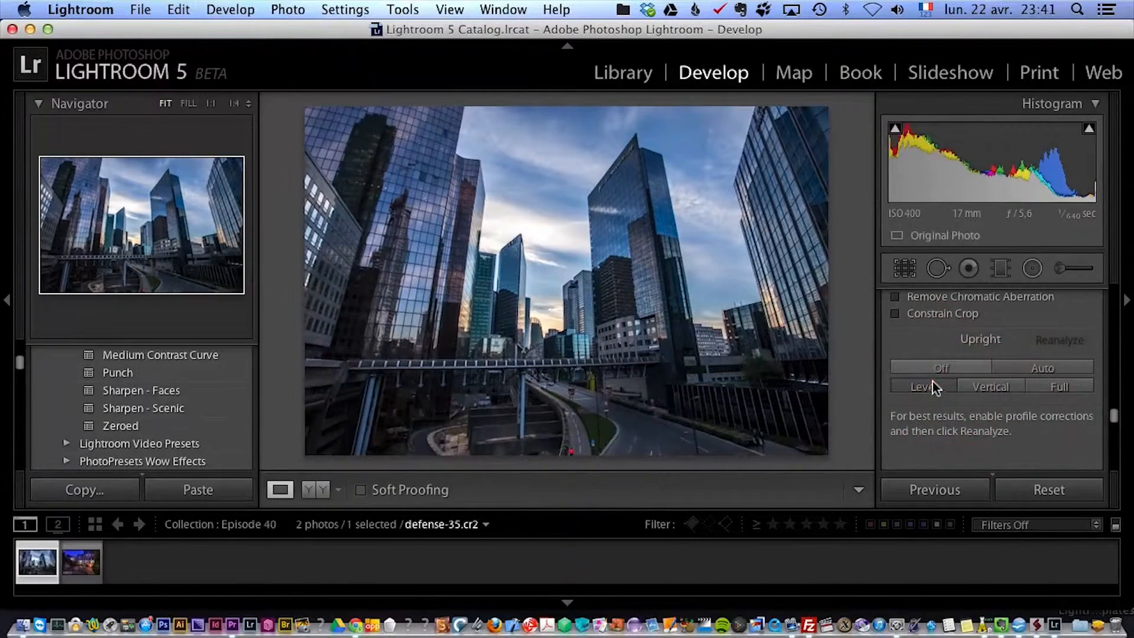
pyautogui.click(995, 386)
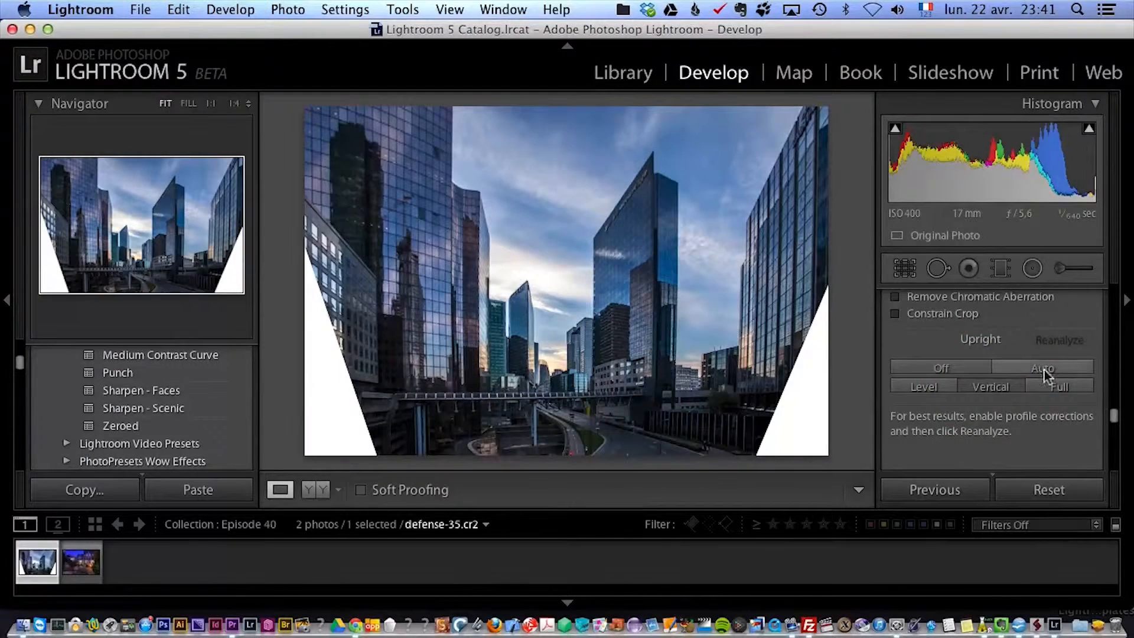
pyautogui.click(1055, 385)
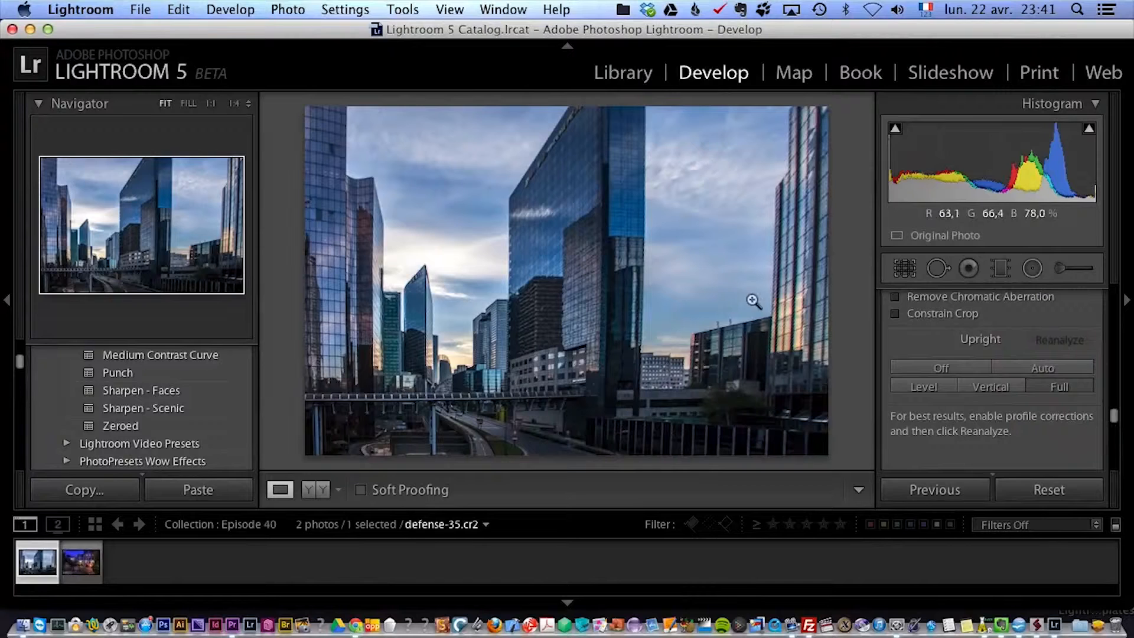
pyautogui.click(973, 370)
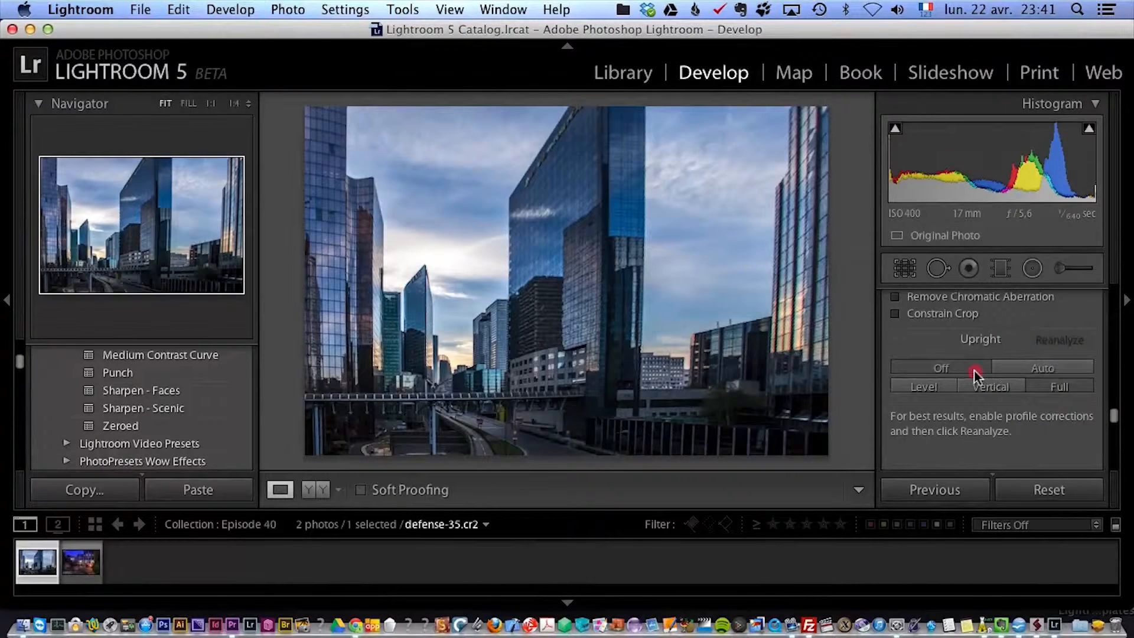
pyautogui.click(1010, 367)
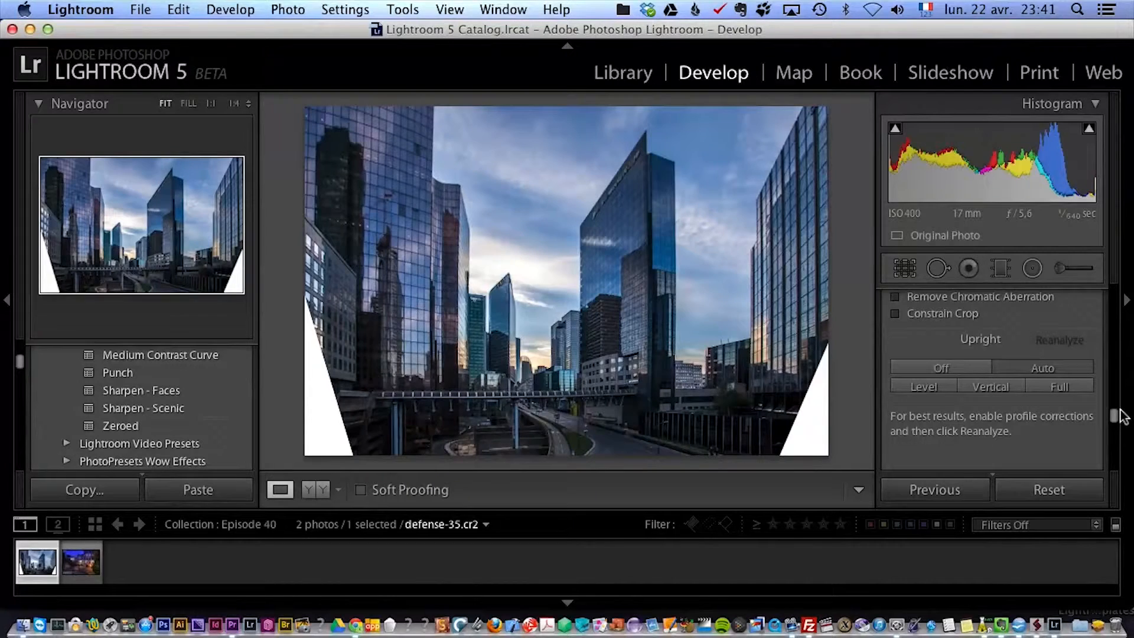
# Open montmartre-76.dng and view its Basic adjustments.
pyautogui.click(83, 560)
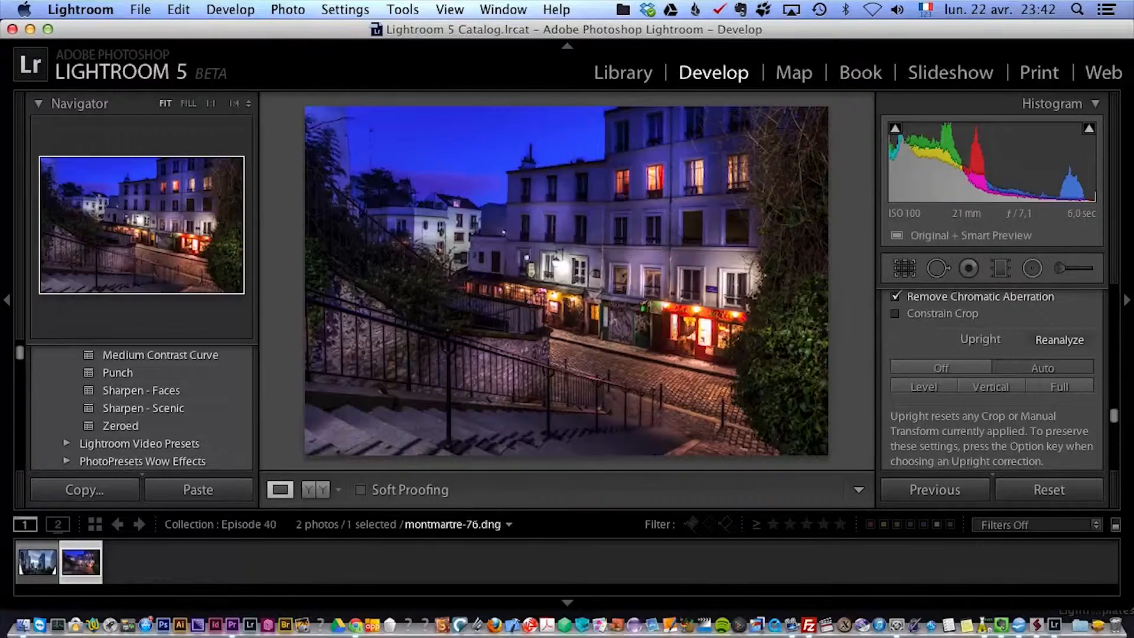
pyautogui.moveTo(1114, 418); pyautogui.dragTo(1107, 276)
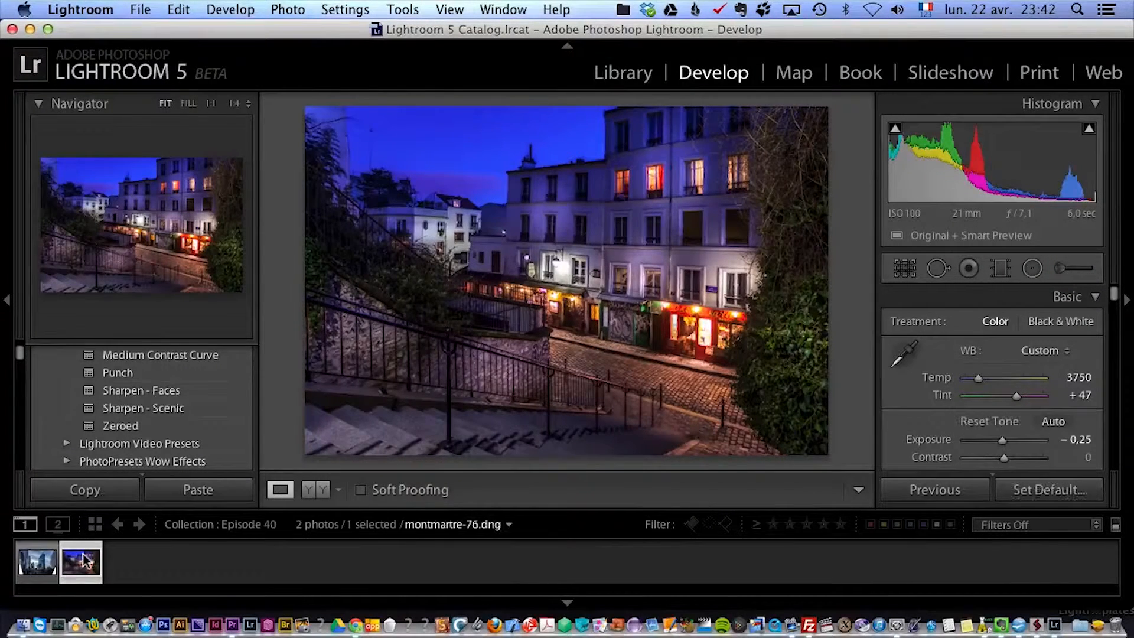
# Compare the before and after versions of the Montmartre night photo.
pyautogui.hotkey('alt', '\\')
pyautogui.hotkey('alt', '\\')
pyautogui.hotkey('alt', '\\')
pyautogui.hotkey('alt', '\\')
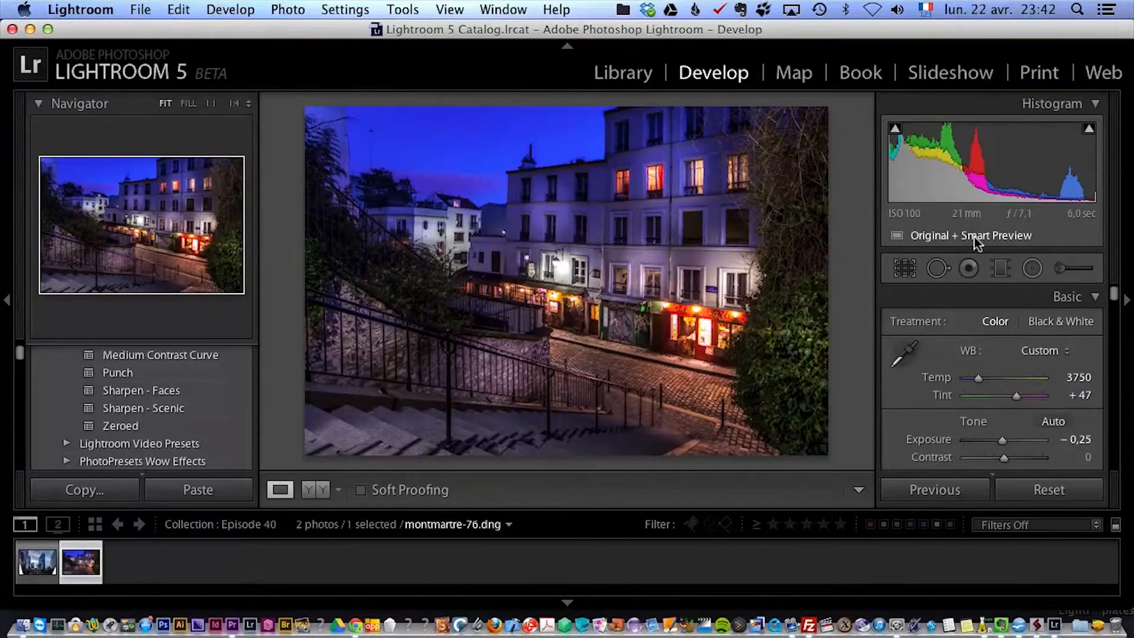
pyautogui.moveTo(973, 236)
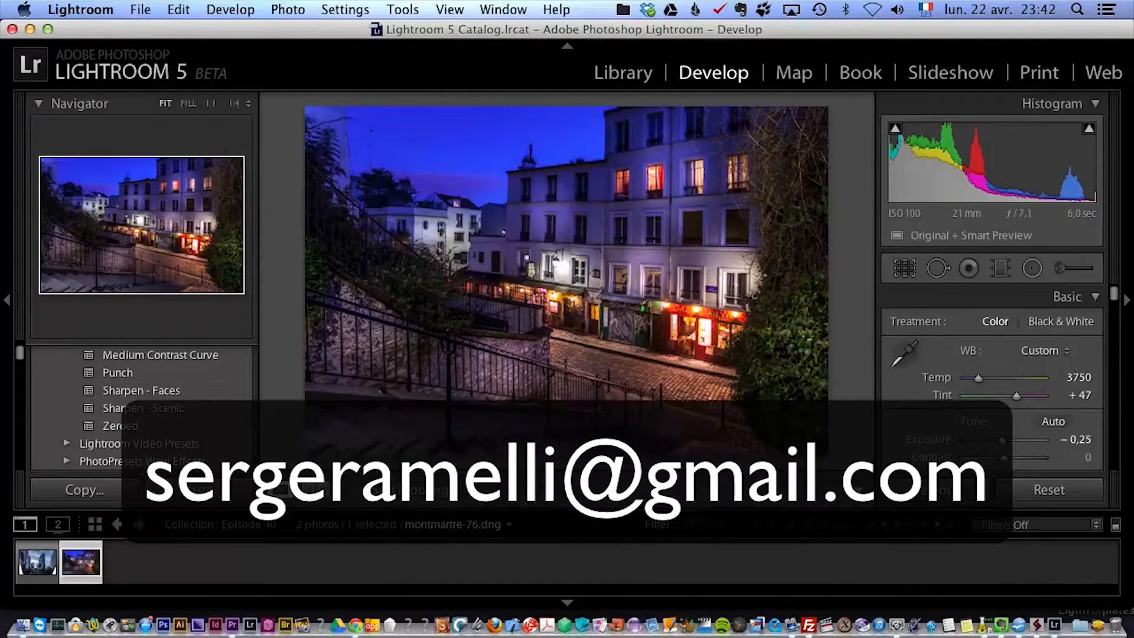
# Reset all Develop adjustments on defense-35.cr2 and select the Montmartre photo again.
pyautogui.click(38, 561)
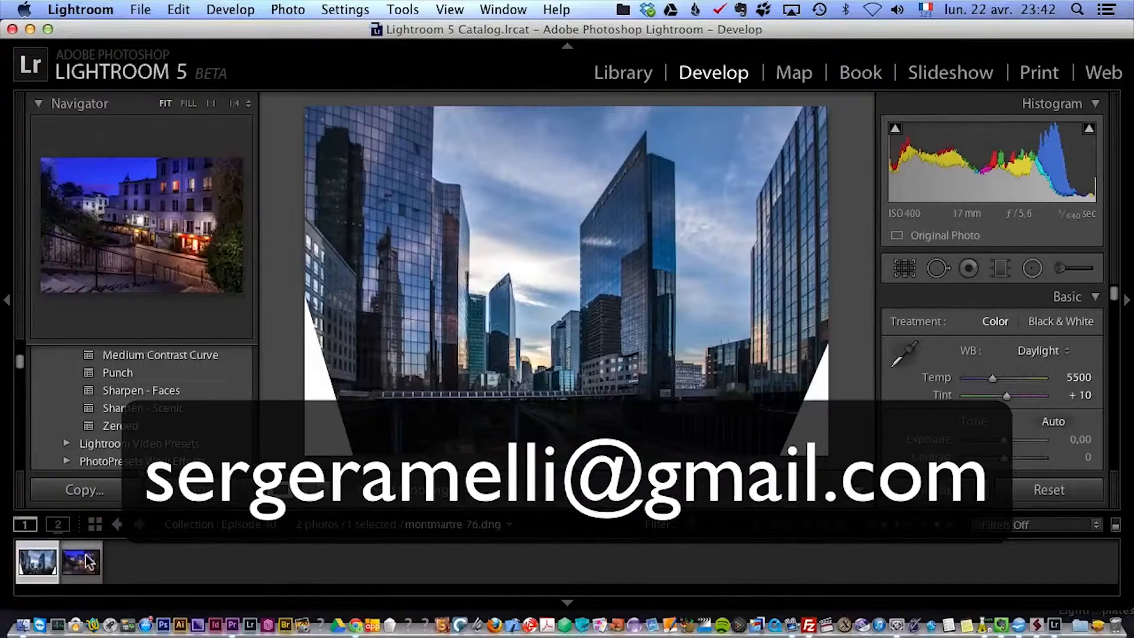
pyautogui.click(1090, 494)
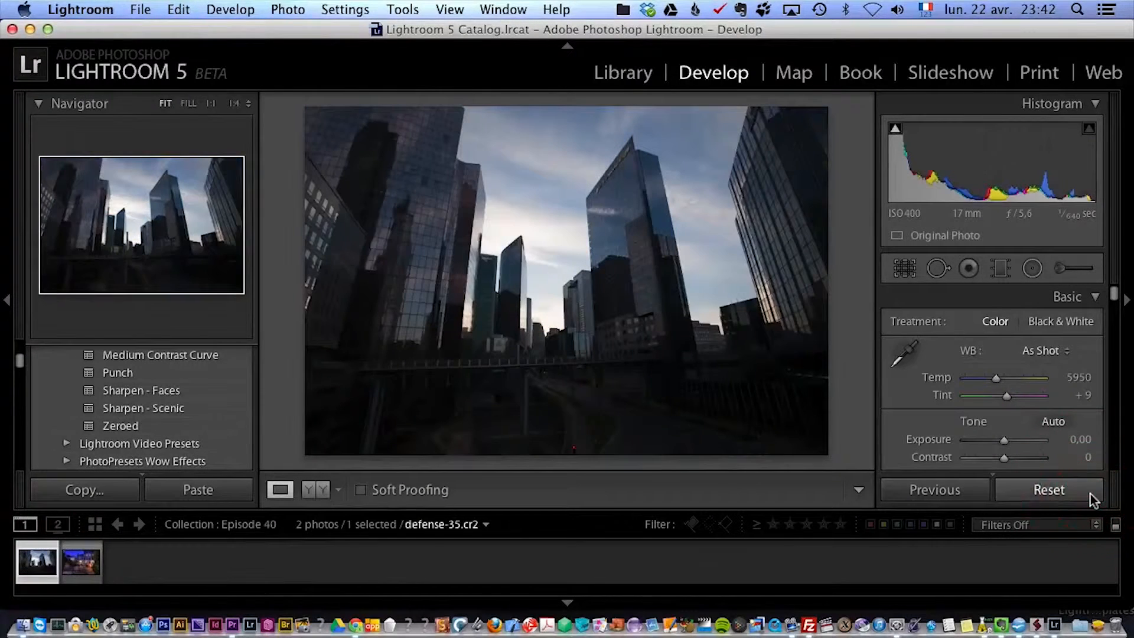
pyautogui.click(84, 562)
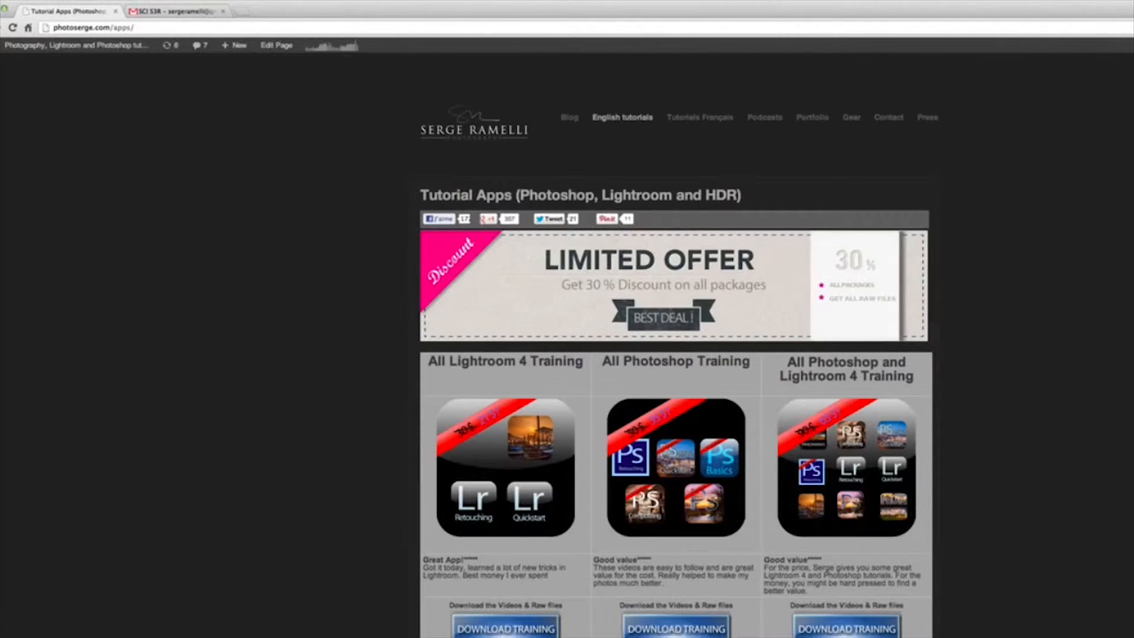
# Switch to the browser, open the Lightroom 4 Retouching course from the photoserge.com Tutorial Apps page, and view its video summary and before/after examples.
pyautogui.scroll(-10, 676, 342)
pyautogui.scroll(4, 676, 342)
pyautogui.scroll(-3, 676, 343)
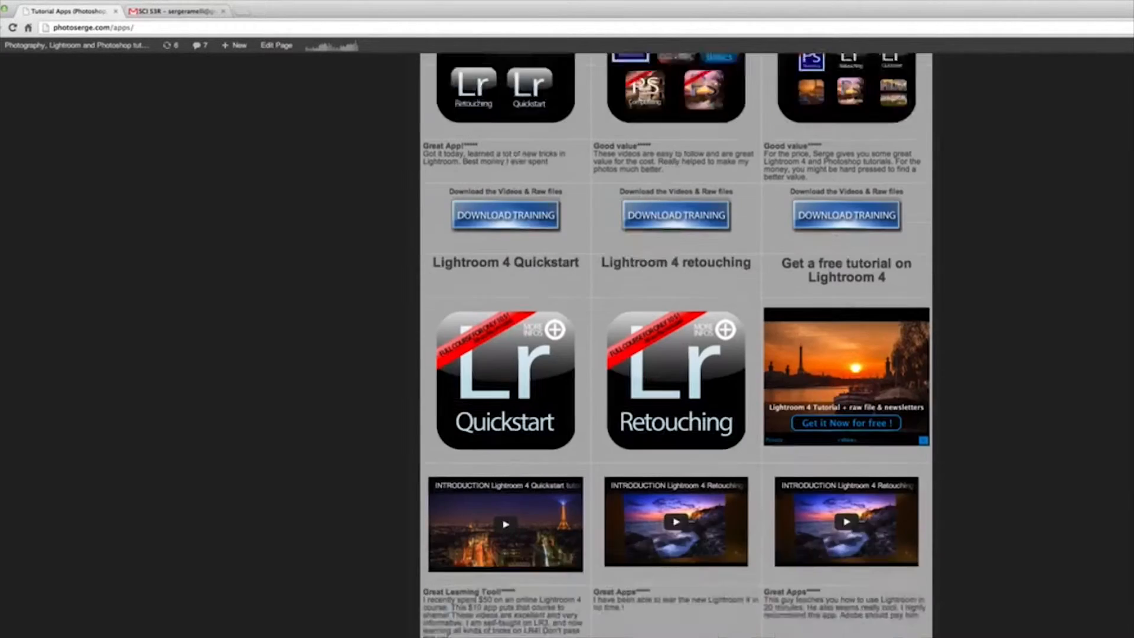
pyautogui.click(676, 297)
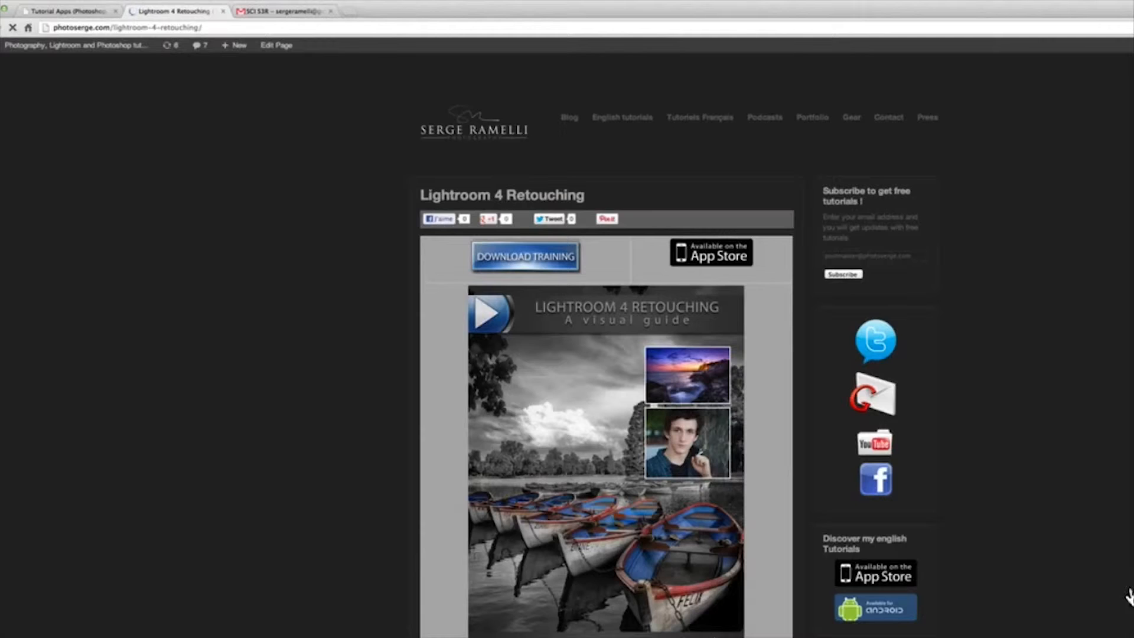
pyautogui.scroll(-7, 1096, 612)
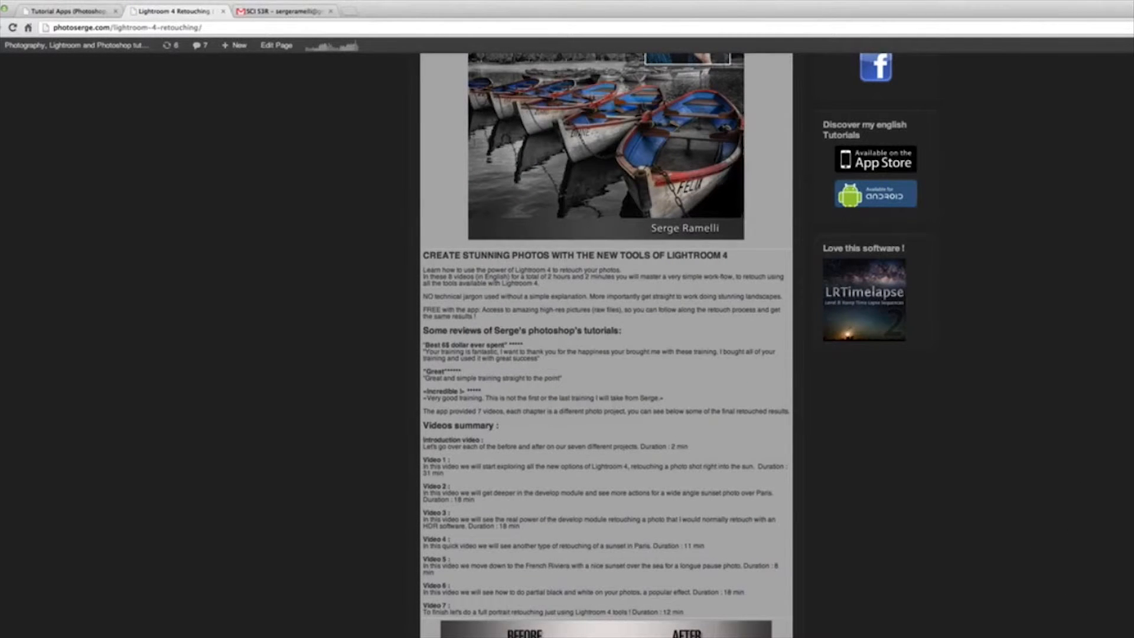
pyautogui.scroll(-10, 606, 345)
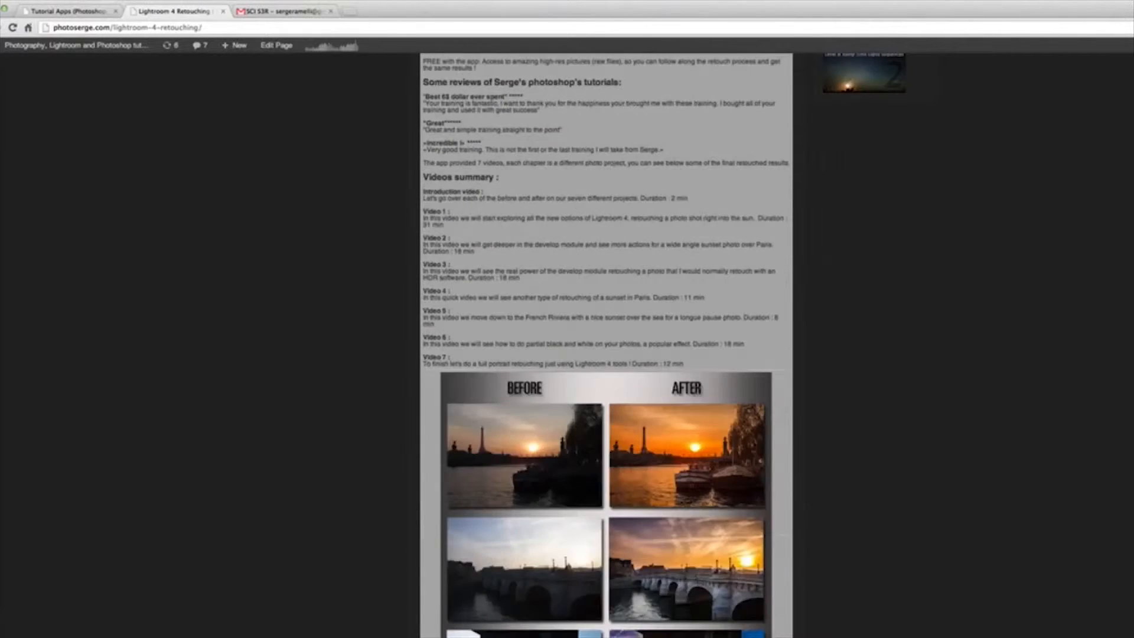
pyautogui.scroll(6, 926, 552)
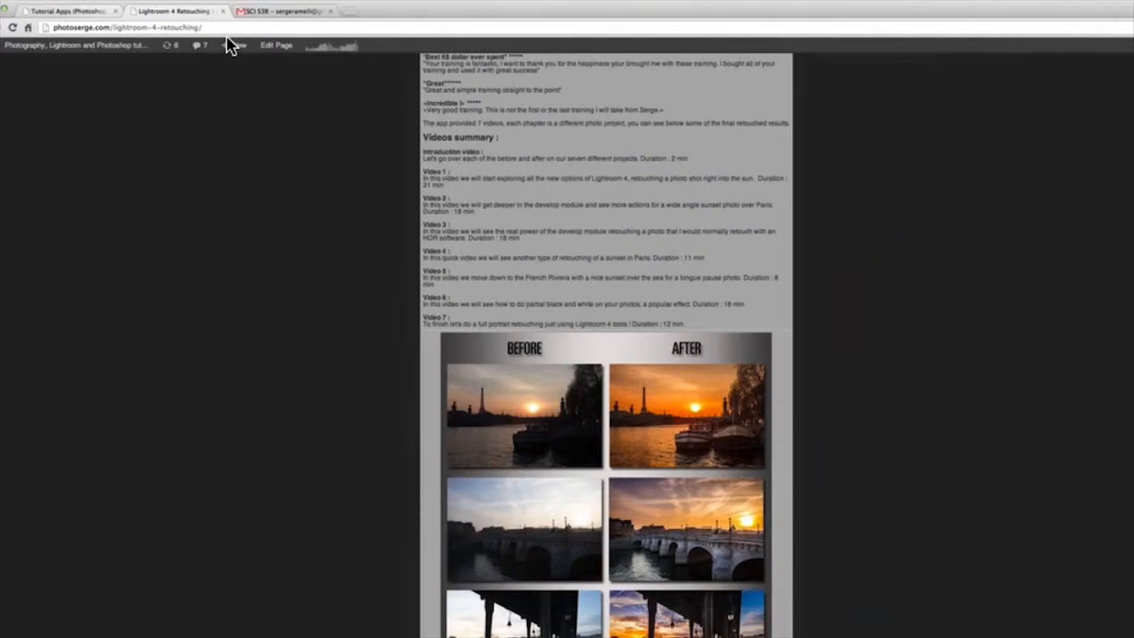
# Return to the Tutorial Apps page and look over the discounted training packages and Lightroom 4 courses.
pyautogui.click(71, 10)
pyautogui.scroll(6, 958, 599)
pyautogui.scroll(3, 963, 608)
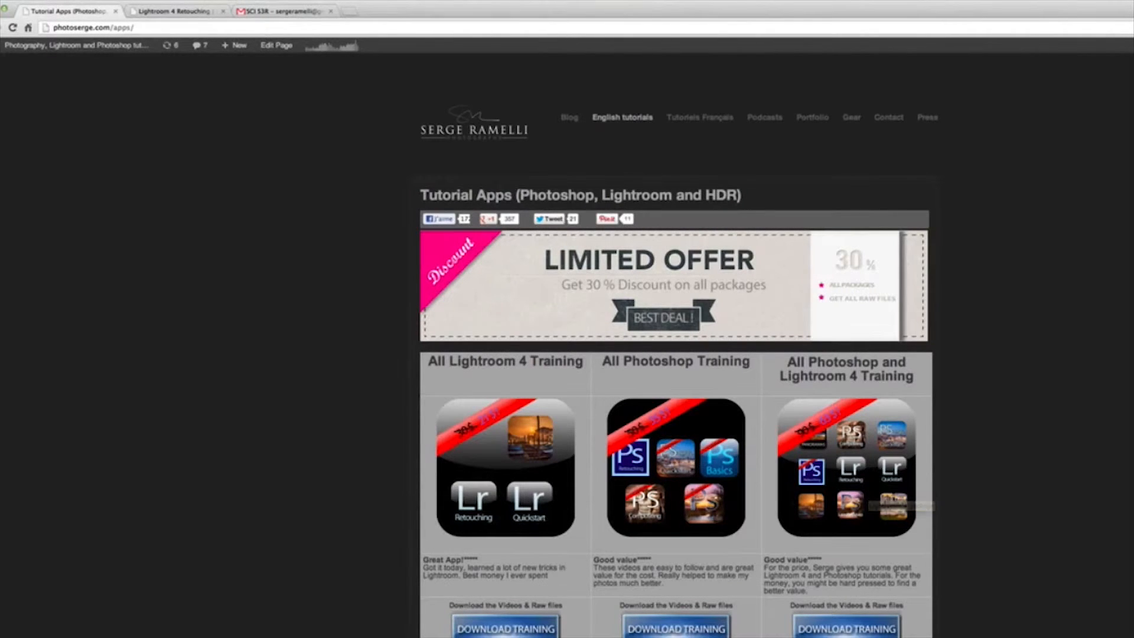
pyautogui.scroll(-3, 676, 354)
pyautogui.scroll(3, 676, 354)
pyautogui.scroll(-6, 676, 354)
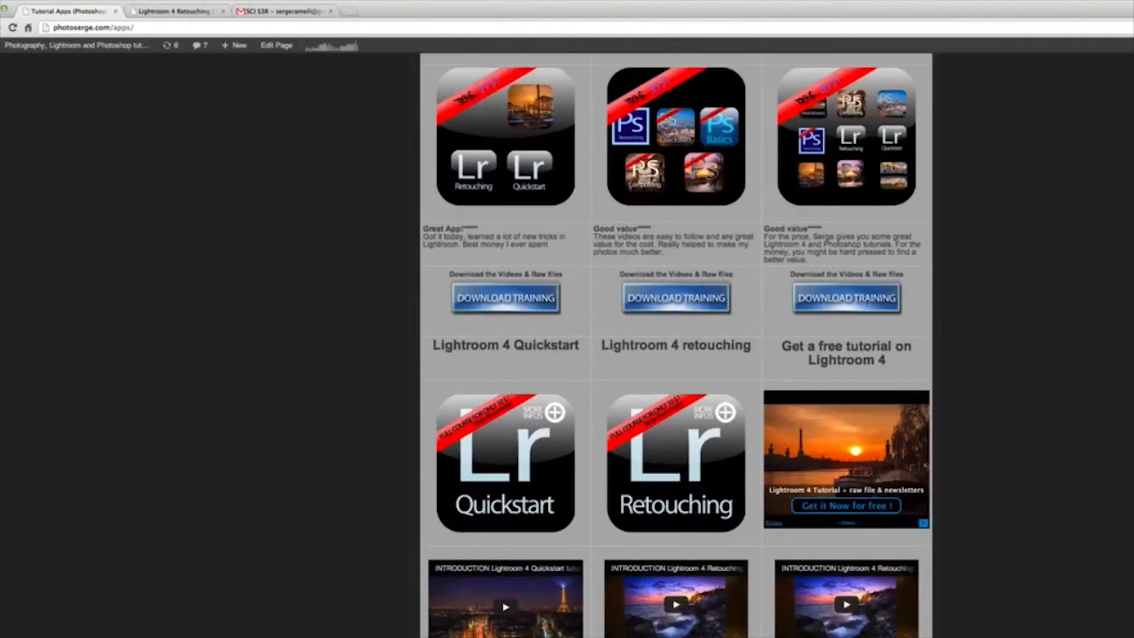
pyautogui.scroll(5, 676, 354)
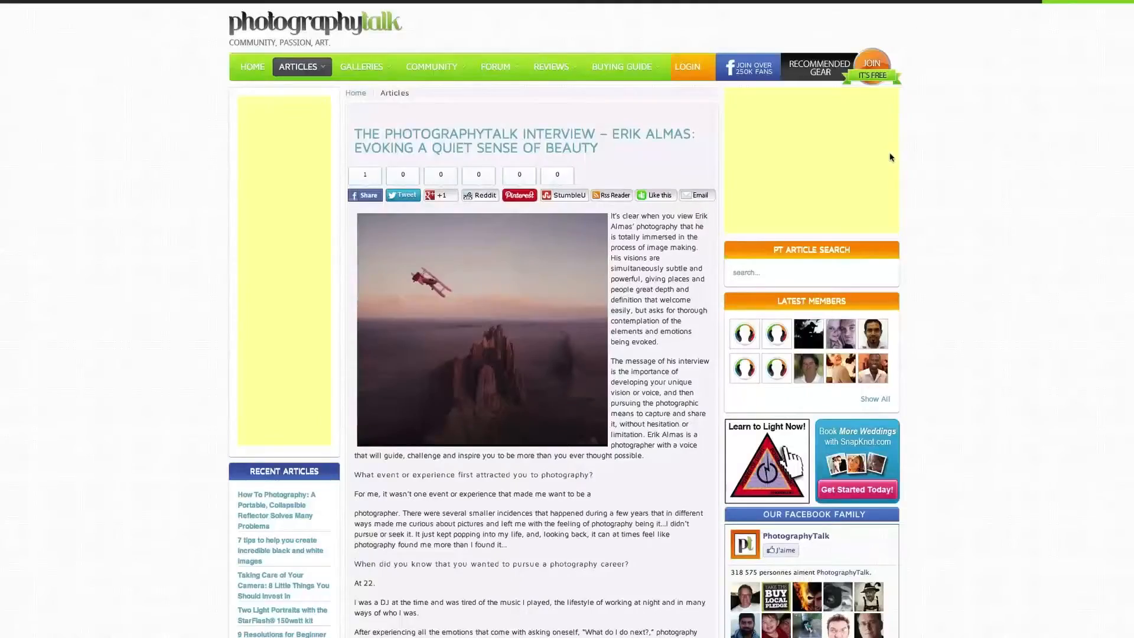
# Look through the photographer interview on the PhotographyTalk website, including its questions, answers and sample images.
pyautogui.scroll(-10, 890, 157)
pyautogui.scroll(-12, 941, 177)
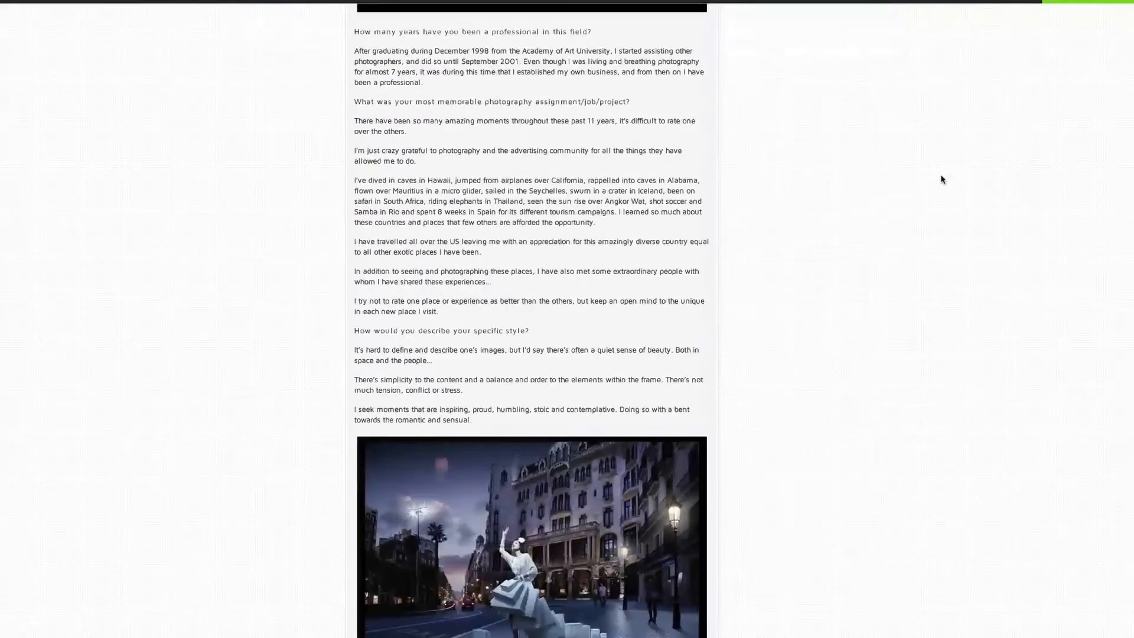
pyautogui.scroll(-12, 941, 178)
pyautogui.scroll(20, 941, 178)
pyautogui.scroll(13, 941, 178)
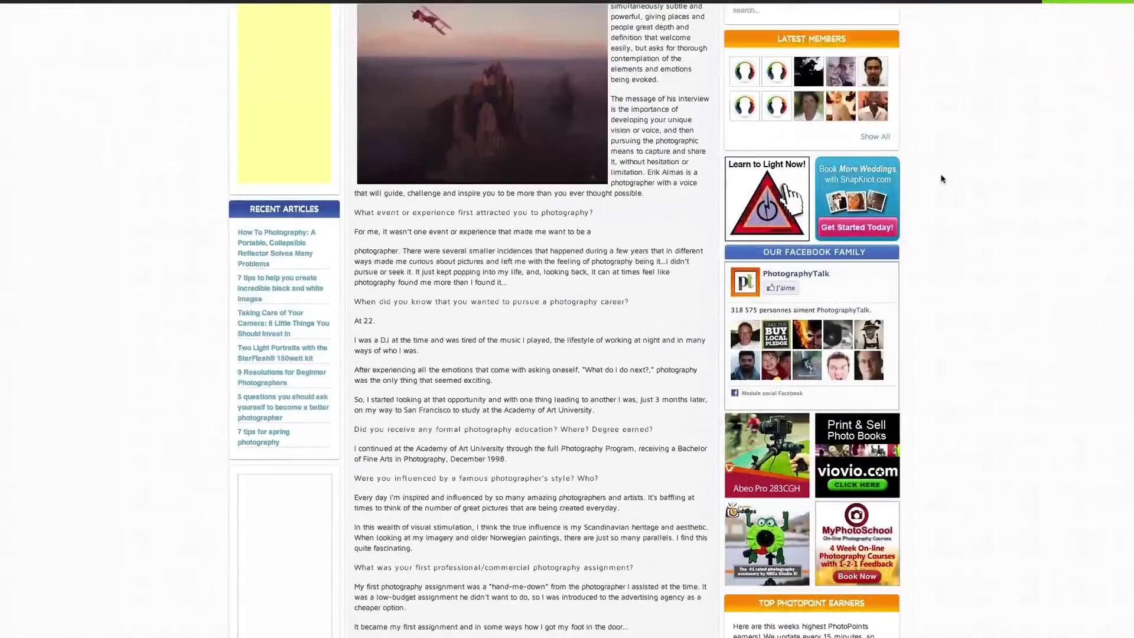